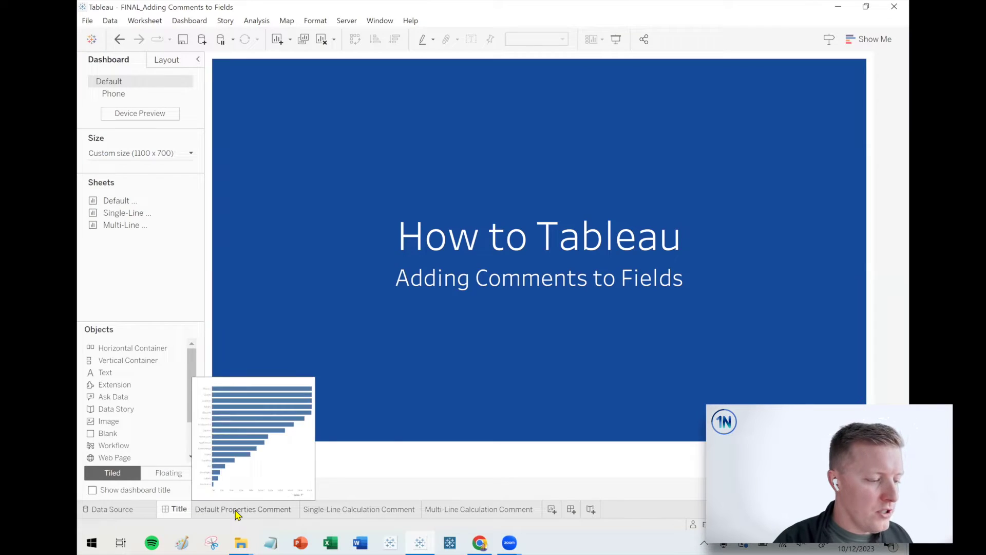
- Switch to the Default Properties Comment worksheet with its SUM(Sales) by Sub-Category bar chart
left_click(238, 511)
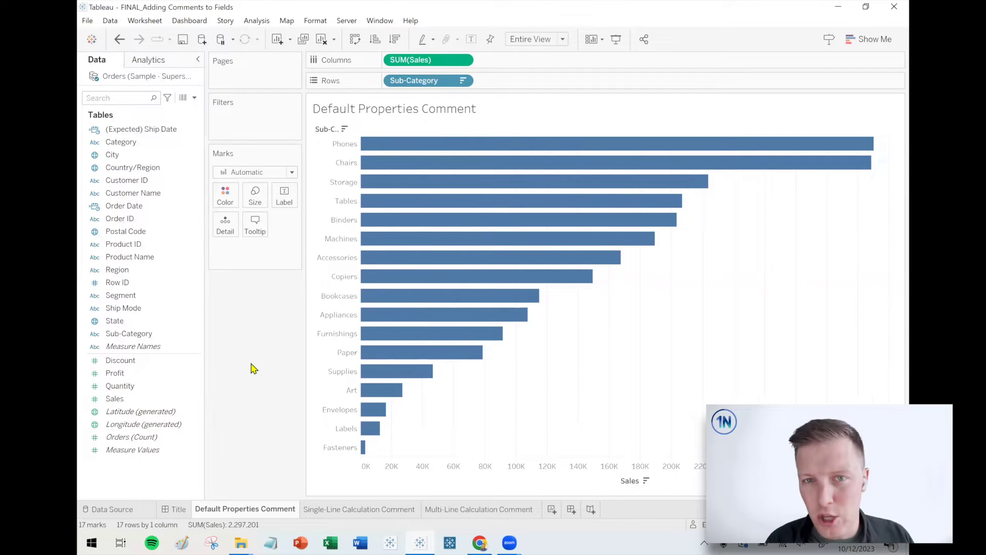
- Open the Edit Comment dialog for the Sales field through Default Properties > Comment
left_click(162, 378)
left_click(147, 399)
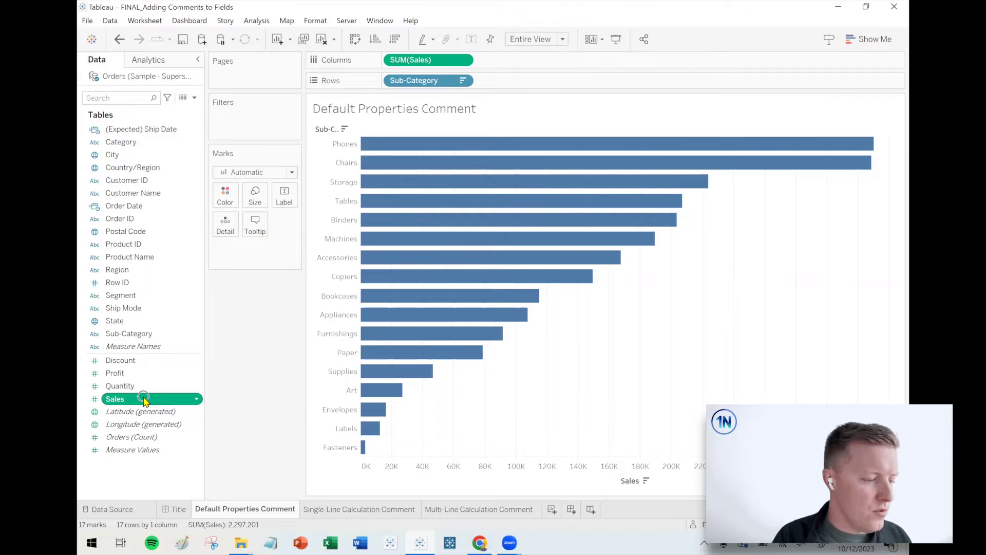
left_click(198, 400)
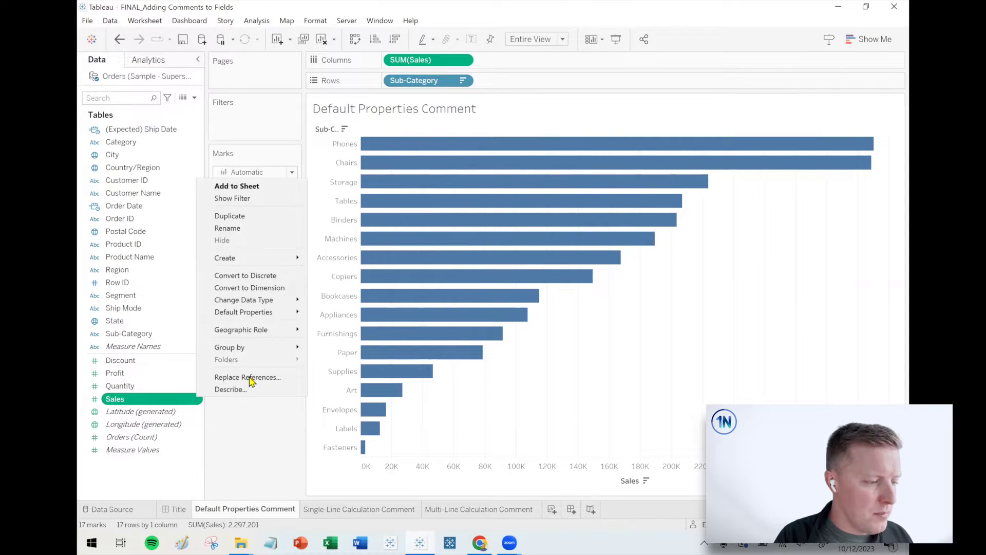
mouse_move(286, 316)
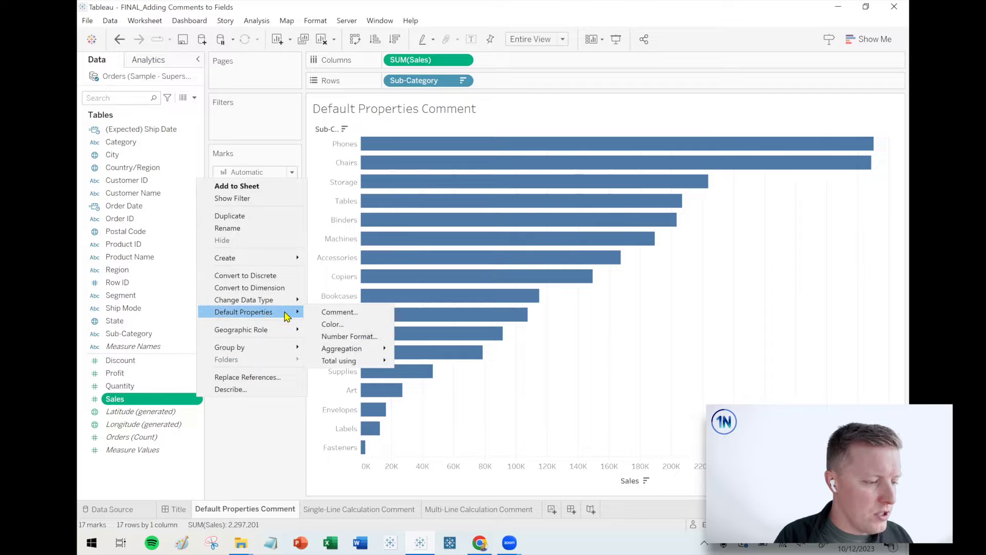
left_click(359, 318)
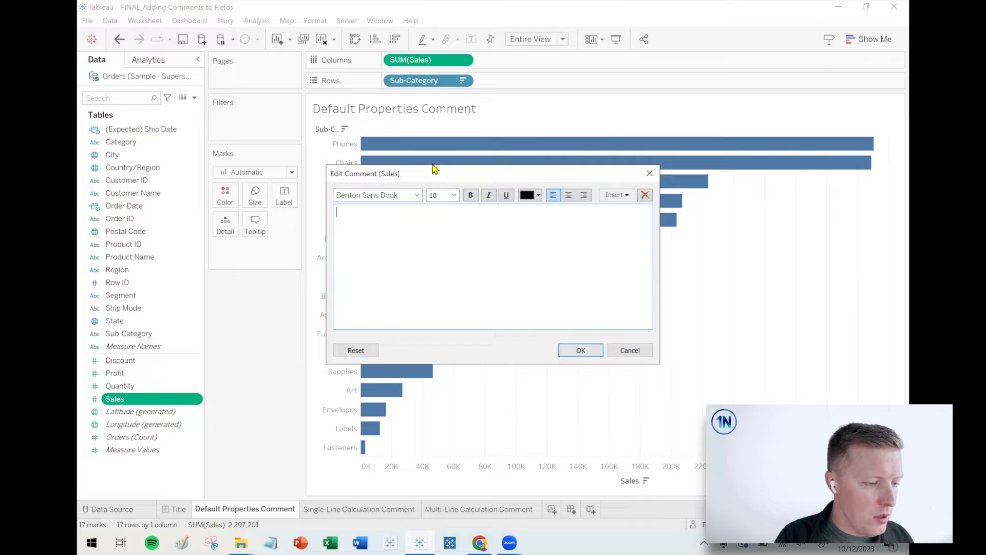
- Write a Sales comment saying it represents all revenue regardless of profit, fixing the typos
left_click_drag(433, 169, 419, 164)
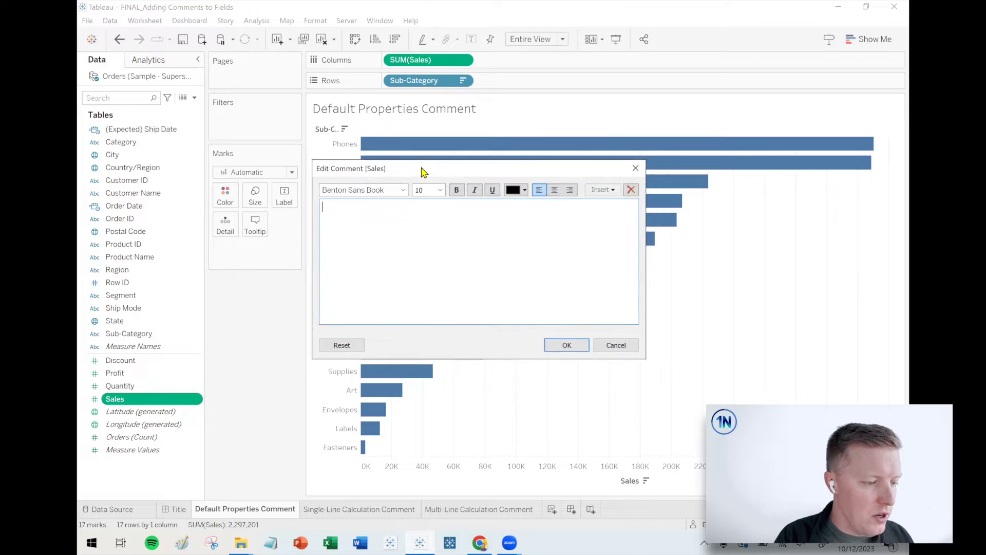
left_click(430, 219)
type("Sa")
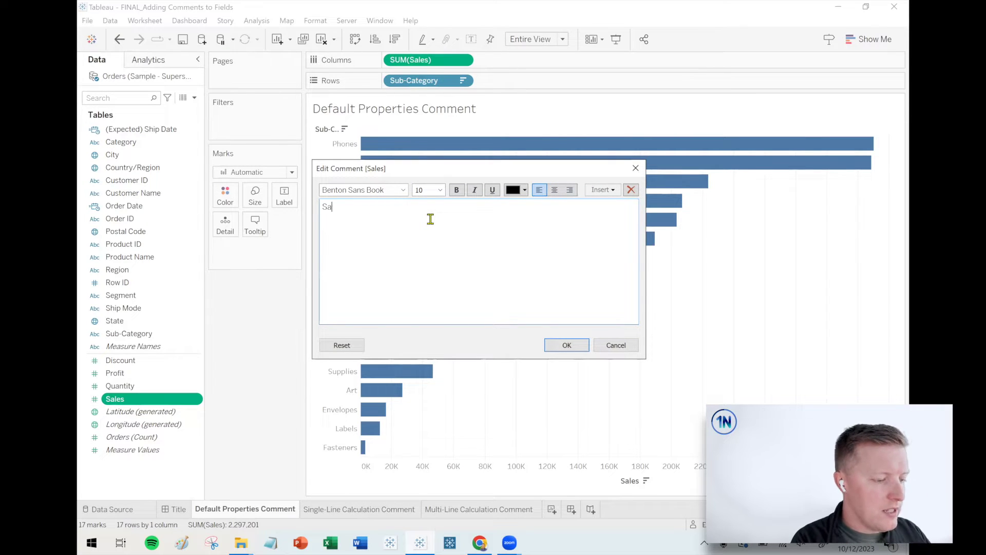
type("les repes")
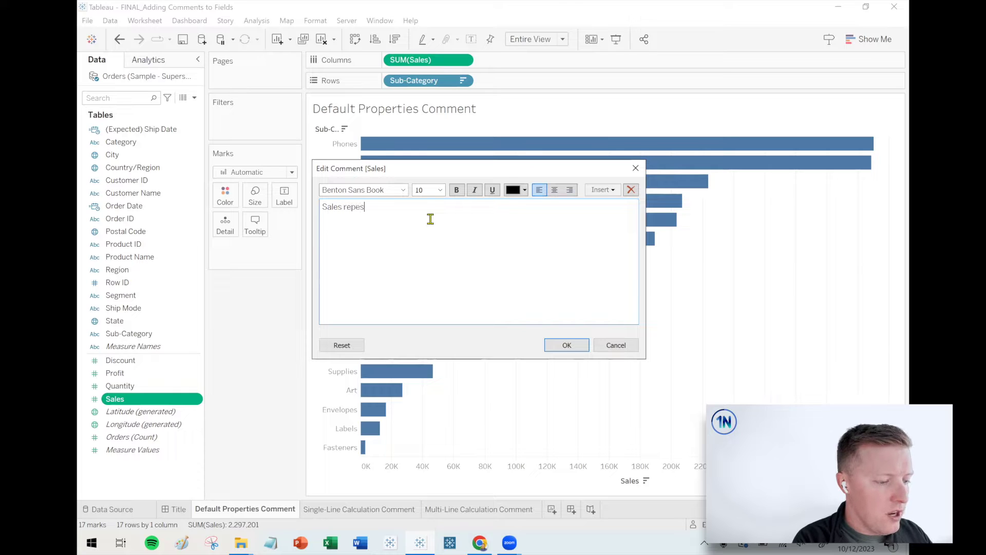
type("ents all revenue")
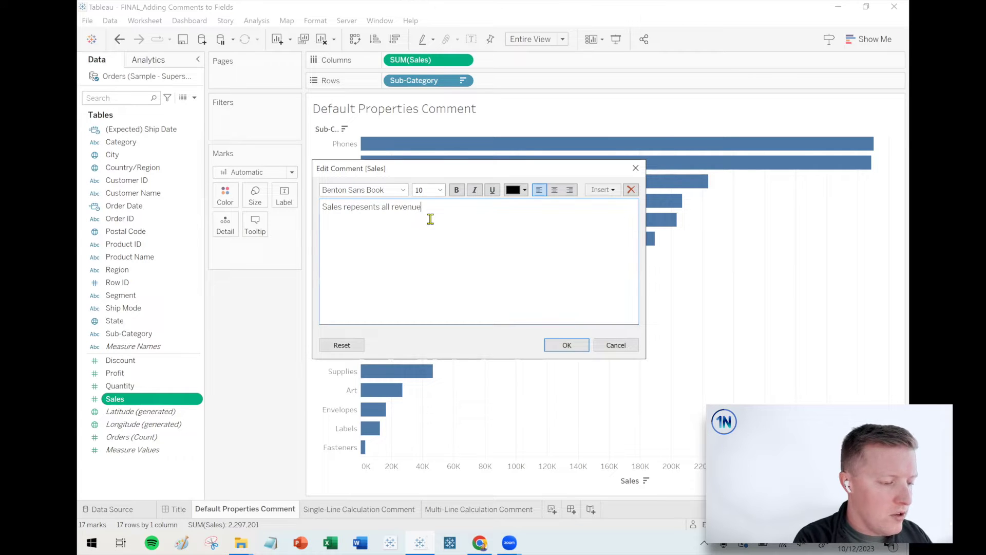
type(", regarld")
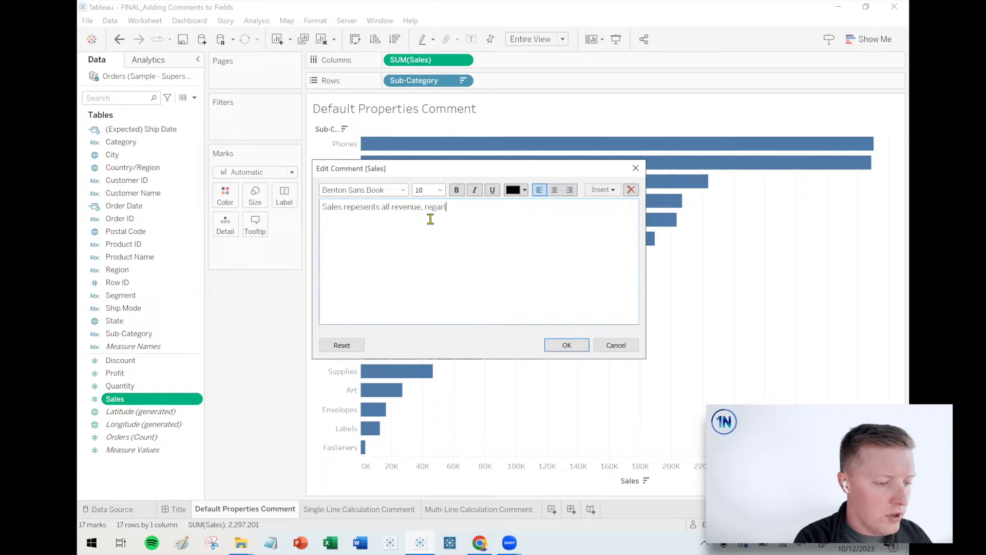
key("BackSpace")
key("BackSpace")
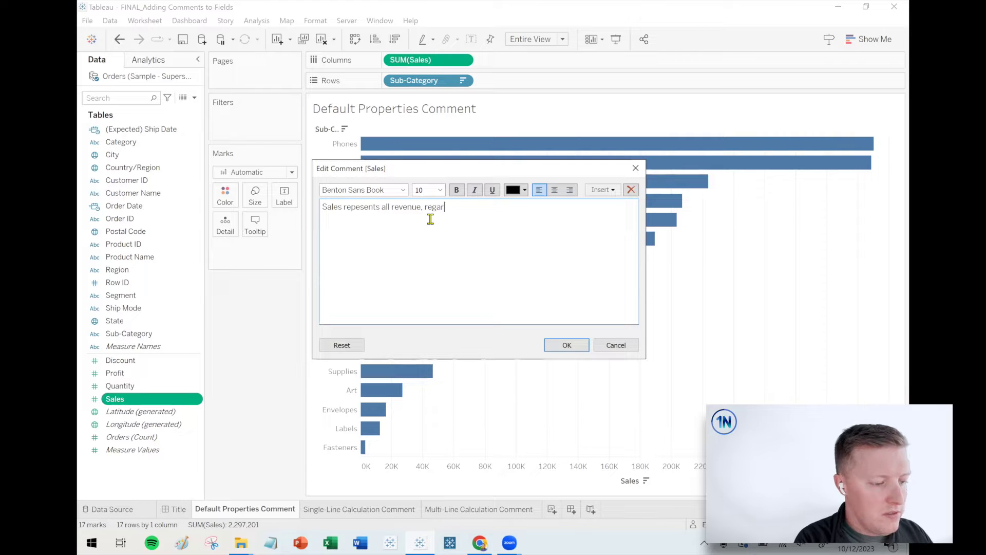
type("dless of it ")
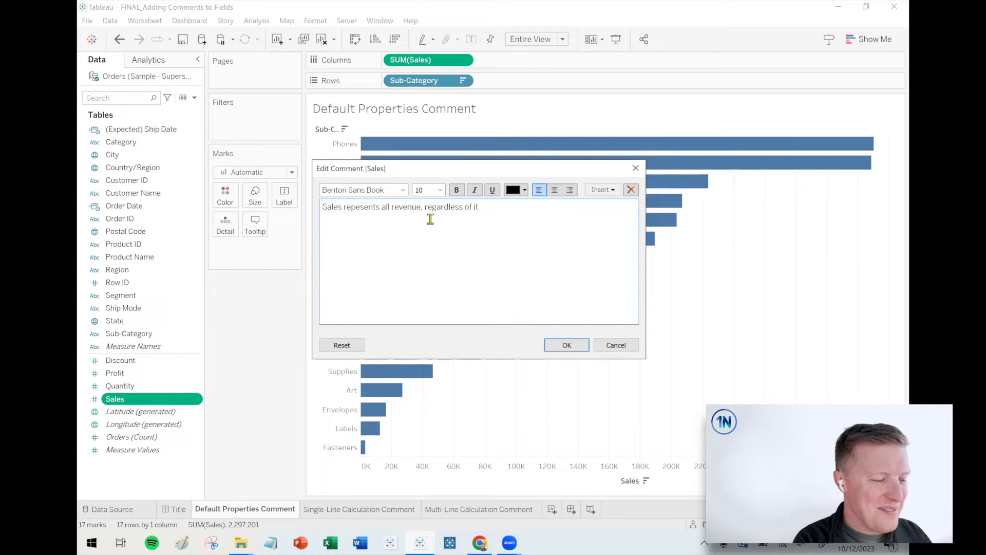
type("is is part")
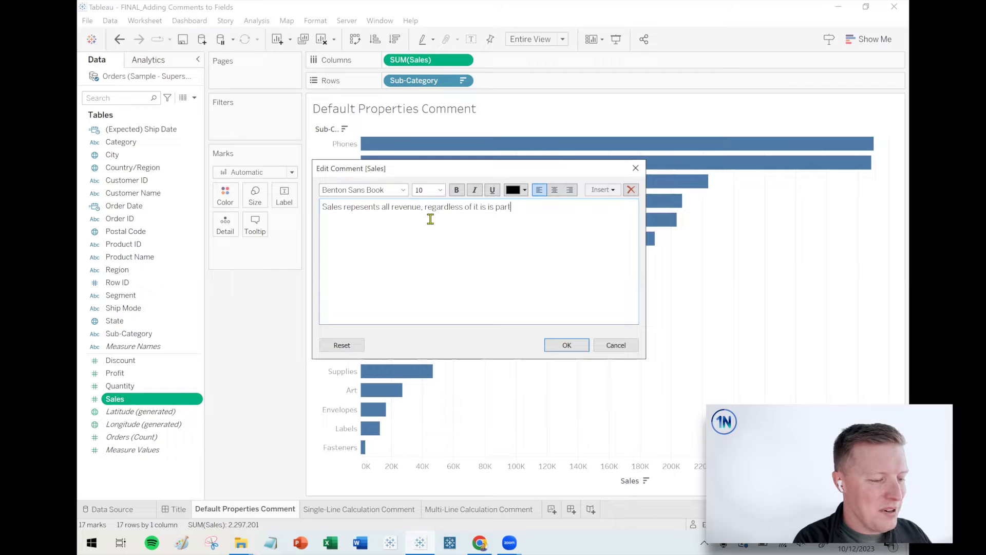
type(" of ")
type("pro")
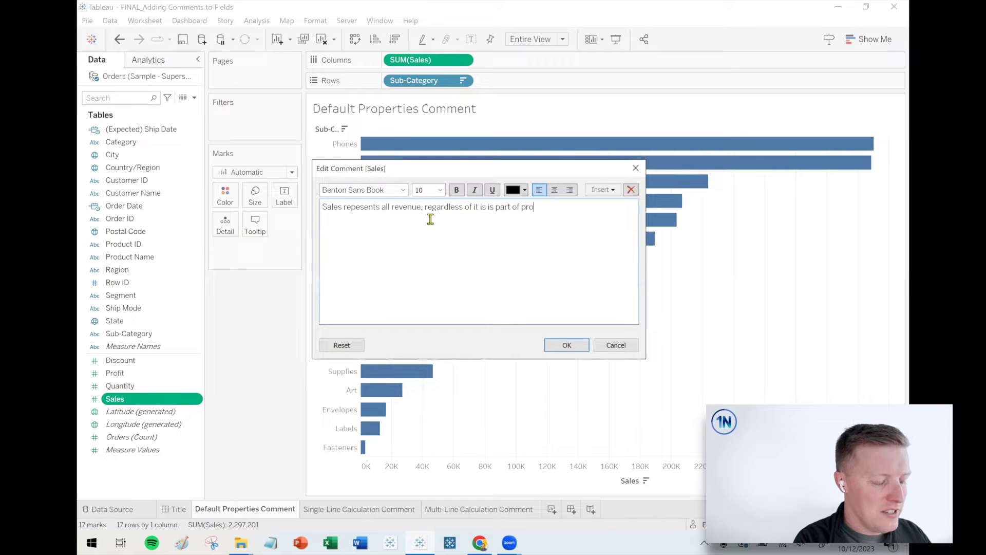
type("fit or not.")
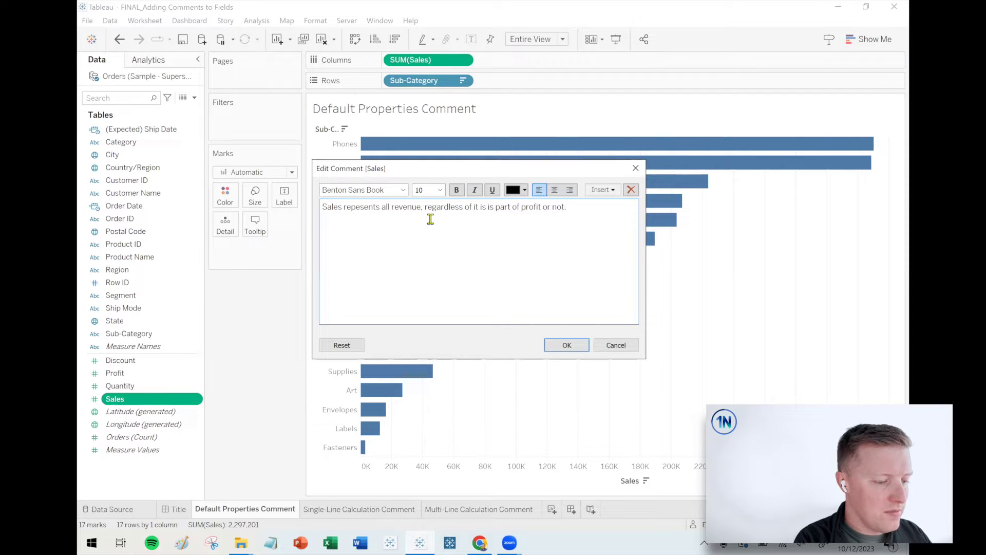
left_click(488, 207)
key("BackSpace")
key("BackSpace")
key("BackSpace")
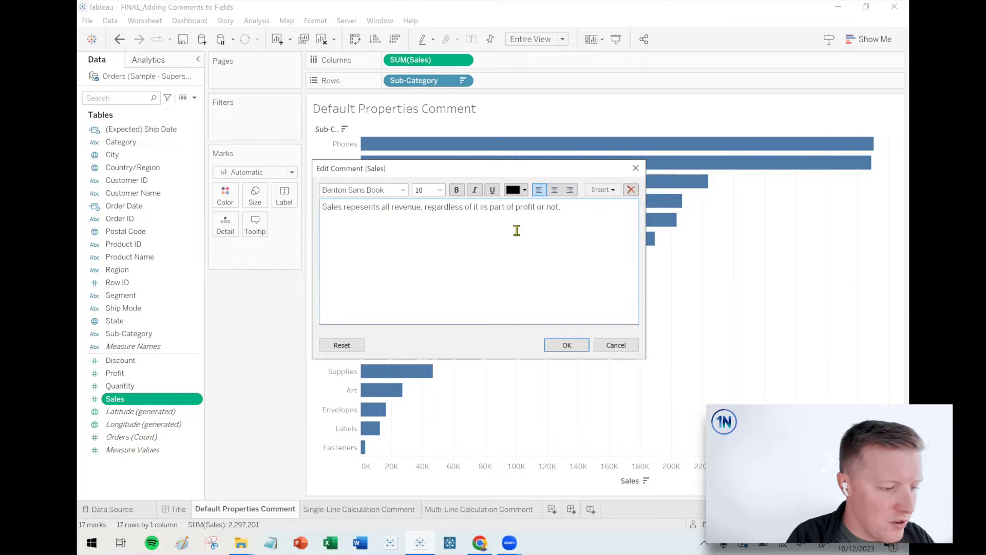
- Format the whole comment as 14 pt bold orange text and save it
left_click_drag(575, 205, 319, 207)
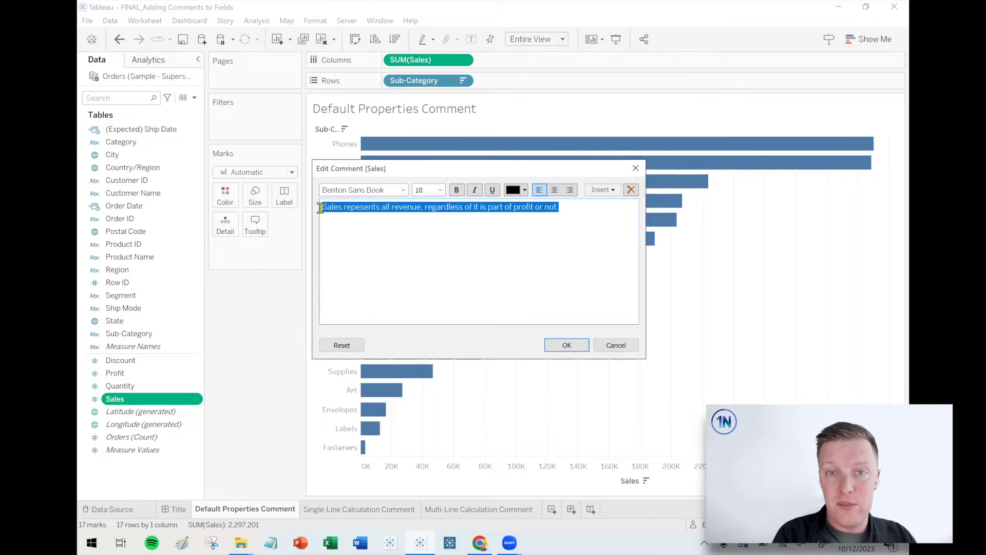
left_click(440, 190)
left_click(419, 243)
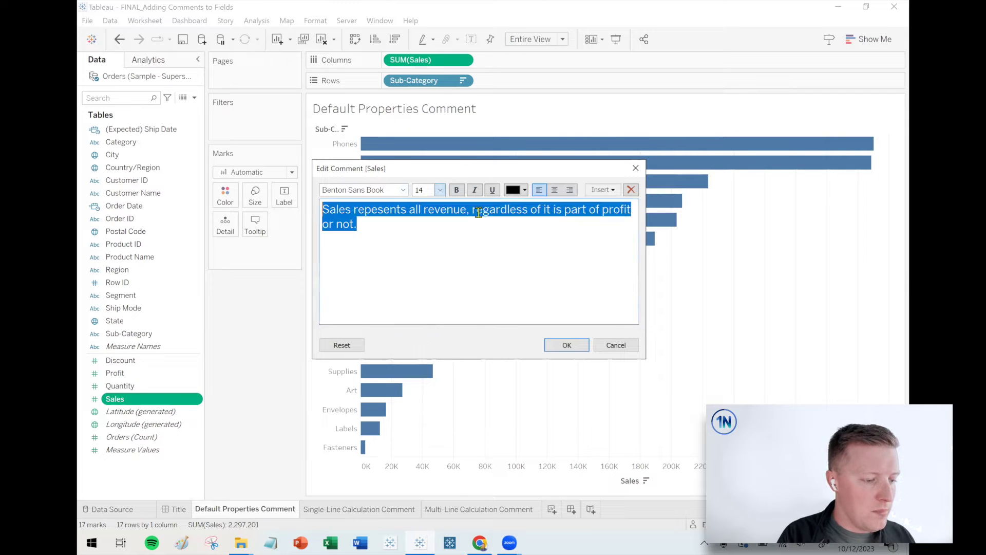
left_click(524, 190)
left_click(529, 226)
left_click(456, 190)
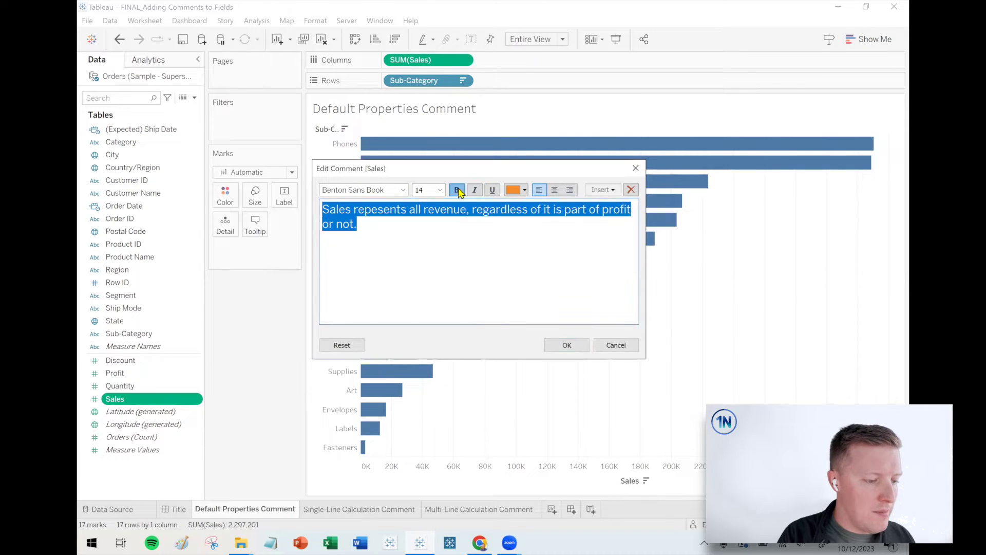
left_click(566, 345)
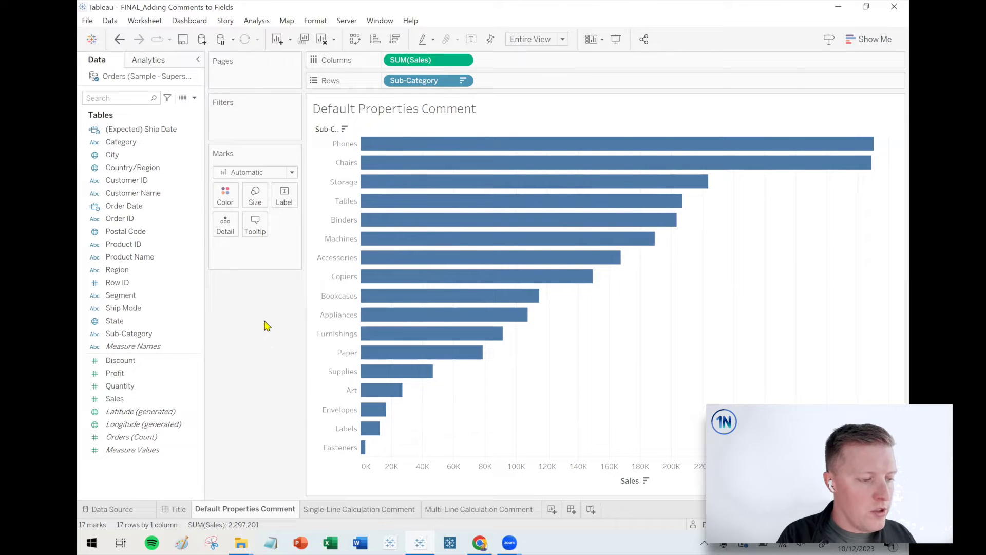
- Confirm the orange revenue comment appears on Sales, then bring up the Sales field's action menu
left_click(147, 400)
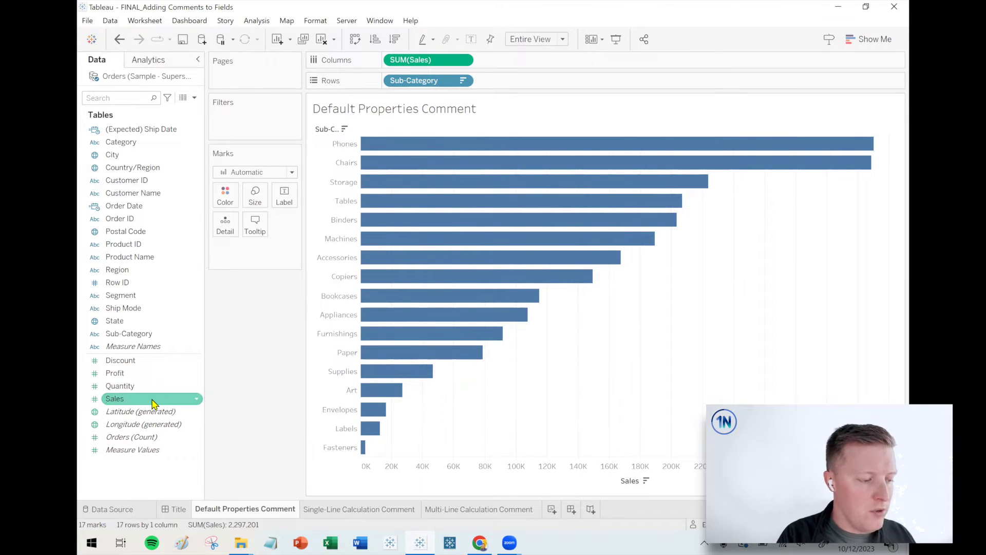
mouse_move(153, 404)
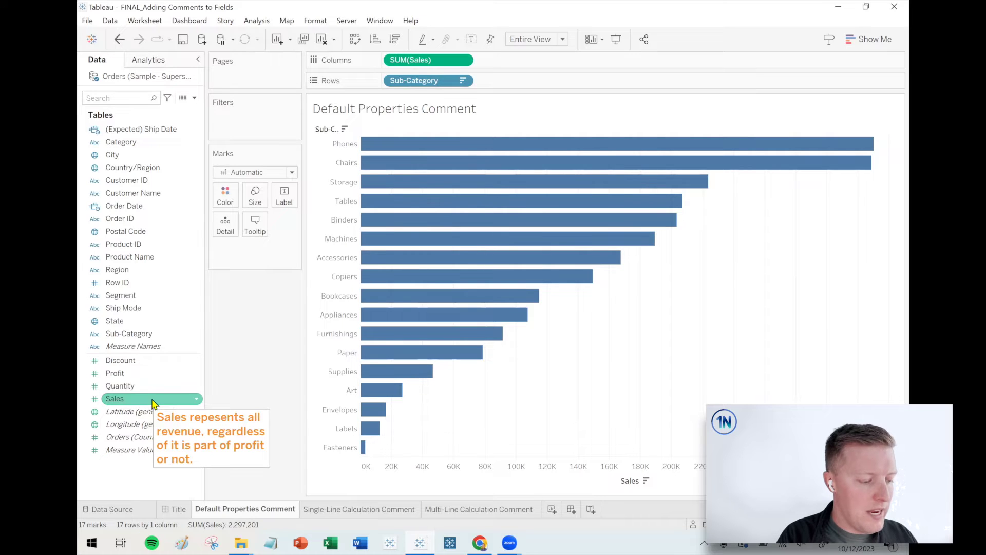
mouse_move(246, 395)
left_mouse_down()
mouse_move(192, 394)
mouse_move(153, 480)
mouse_move(243, 393)
left_mouse_up()
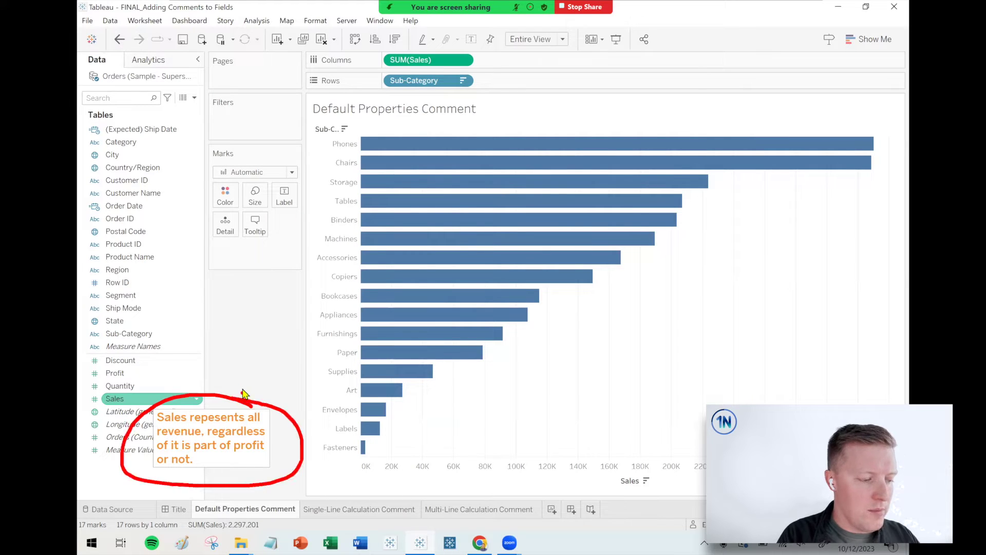
left_click(243, 393)
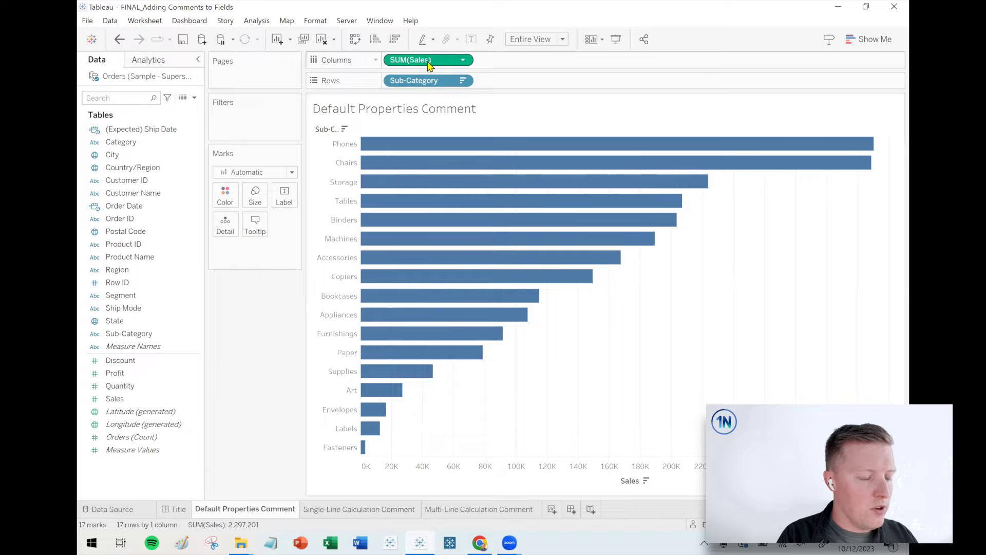
mouse_move(430, 65)
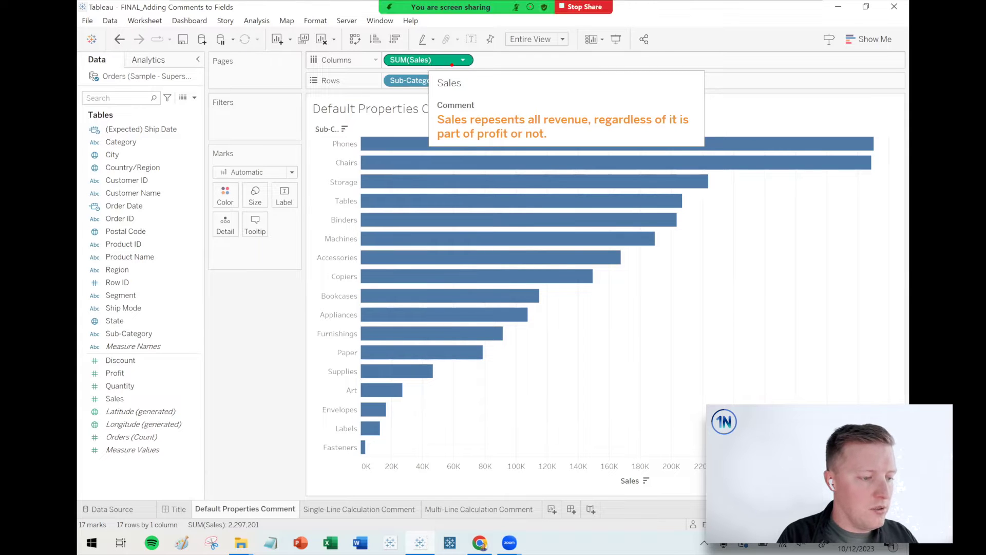
mouse_move(475, 70)
left_mouse_down()
mouse_move(514, 153)
mouse_move(689, 78)
mouse_move(444, 50)
left_mouse_up()
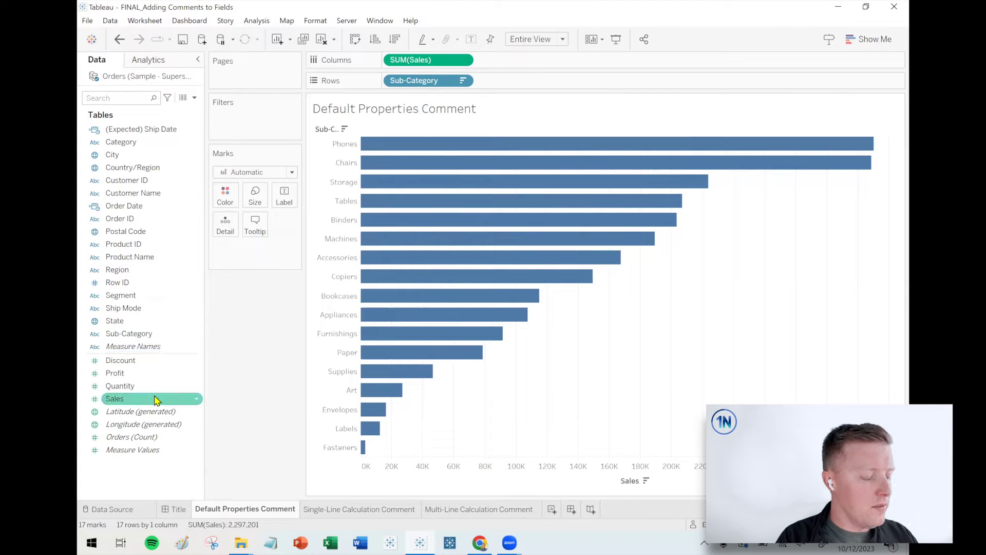
left_click(200, 398)
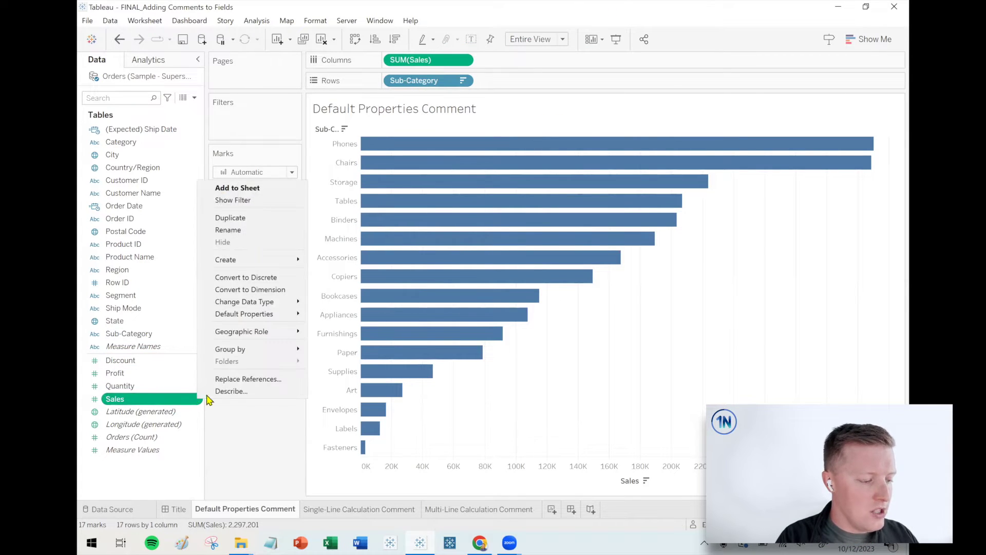
- Review the saved Sales comment in its editor, close it, and go to the Single-Line Calculation Comment sheet
mouse_move(270, 319)
left_click(343, 314)
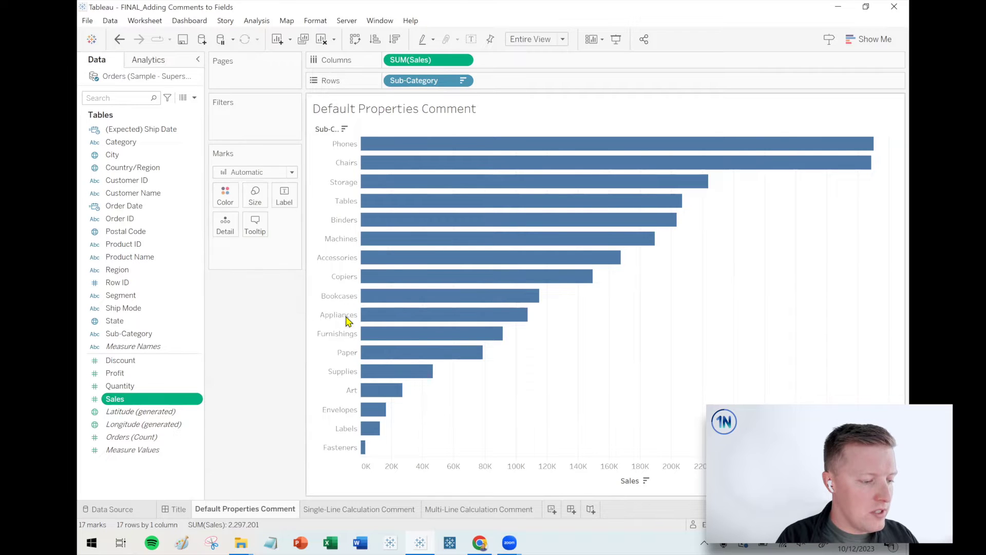
key("ctrl+a")
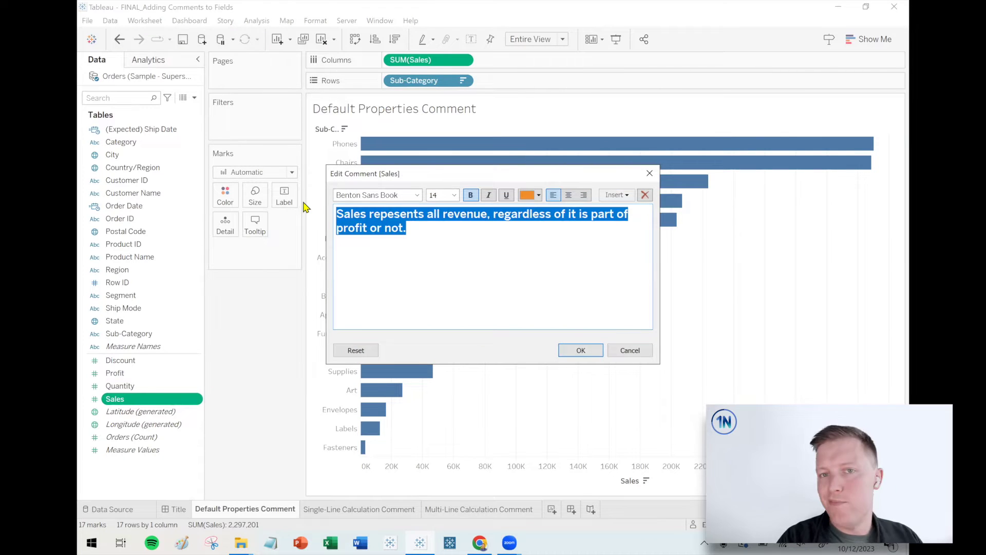
left_click(377, 242)
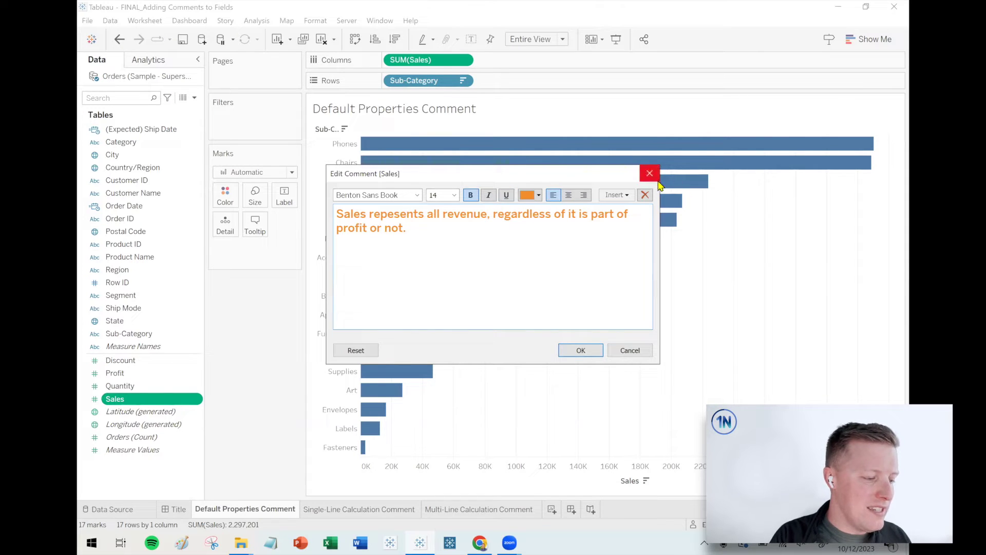
left_click(652, 175)
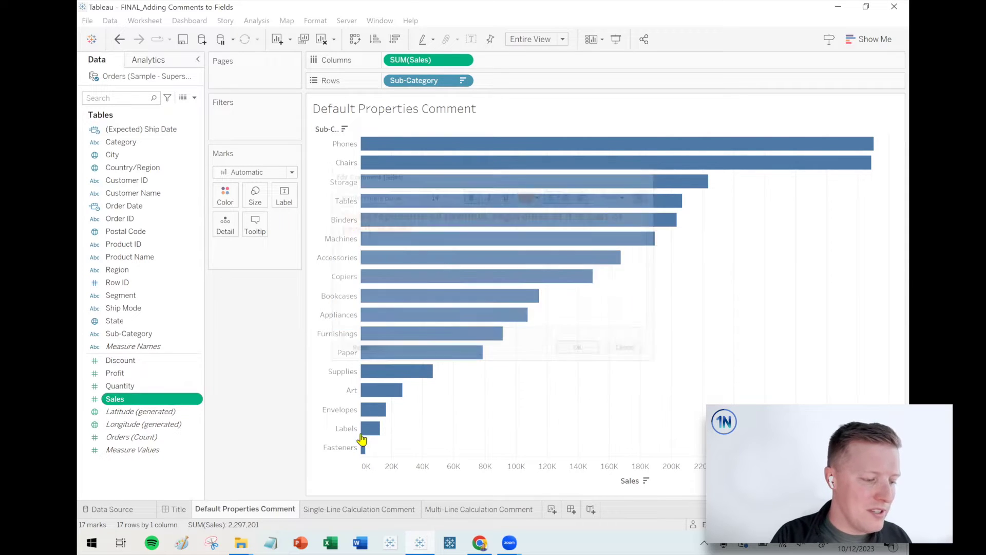
left_click(346, 510)
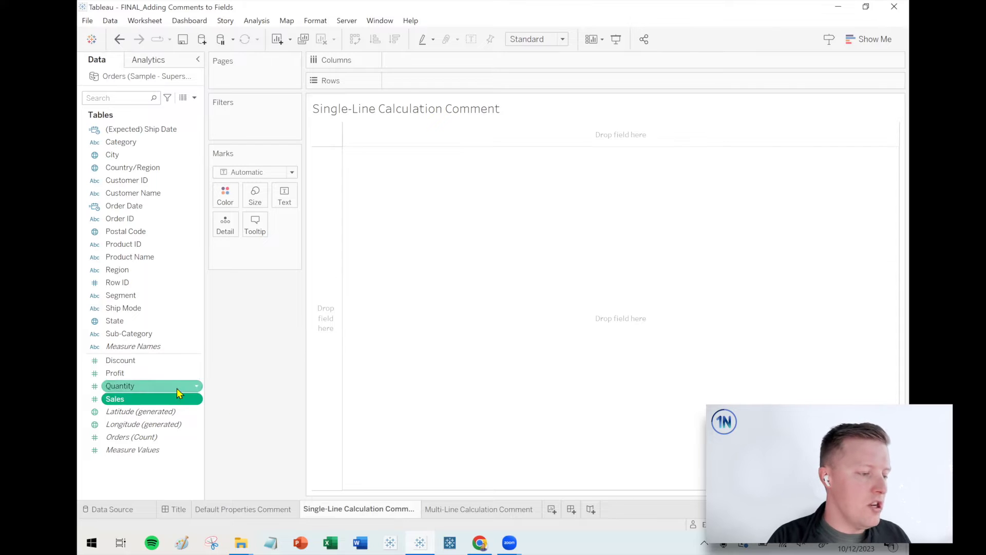
- Bring up the Data pane menu for adding a new field
left_click(195, 102)
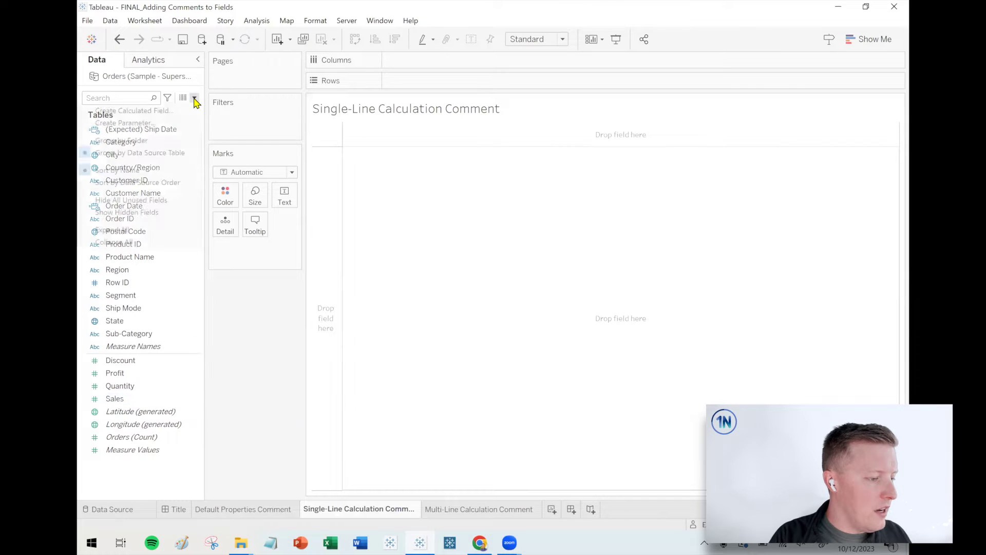
- Create a new calculated field named Cost of Goods Sold
left_click(186, 107)
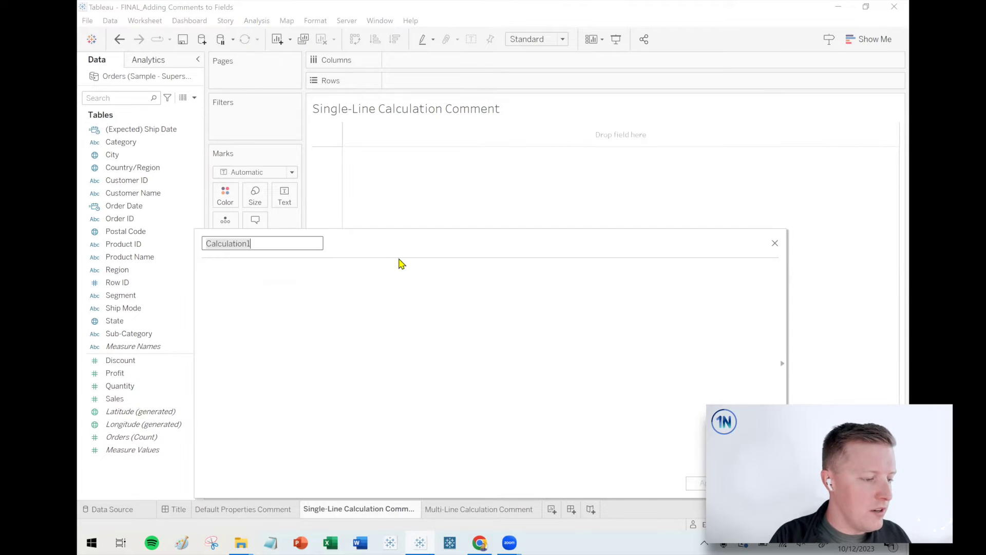
type("Cost og")
key("BackSpace")
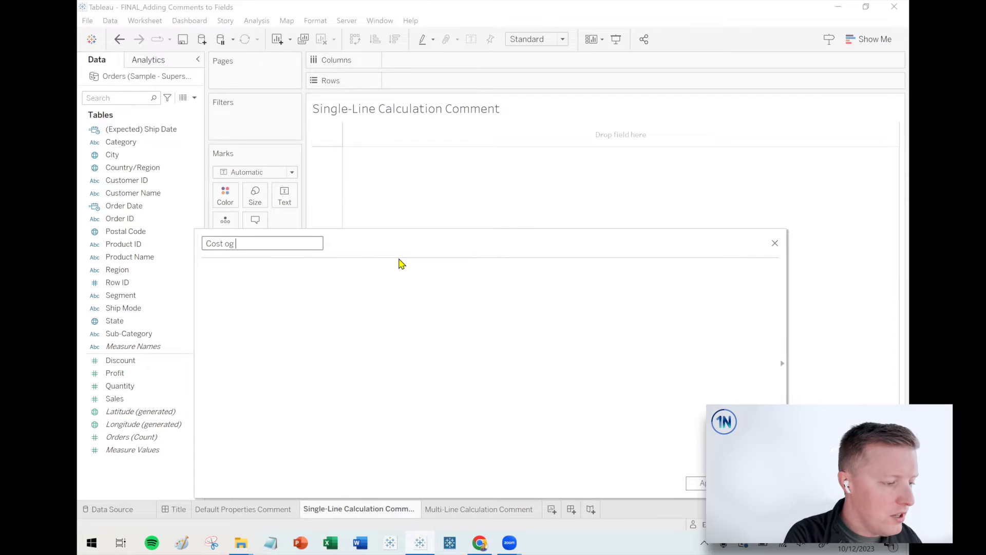
type("f Goodes")
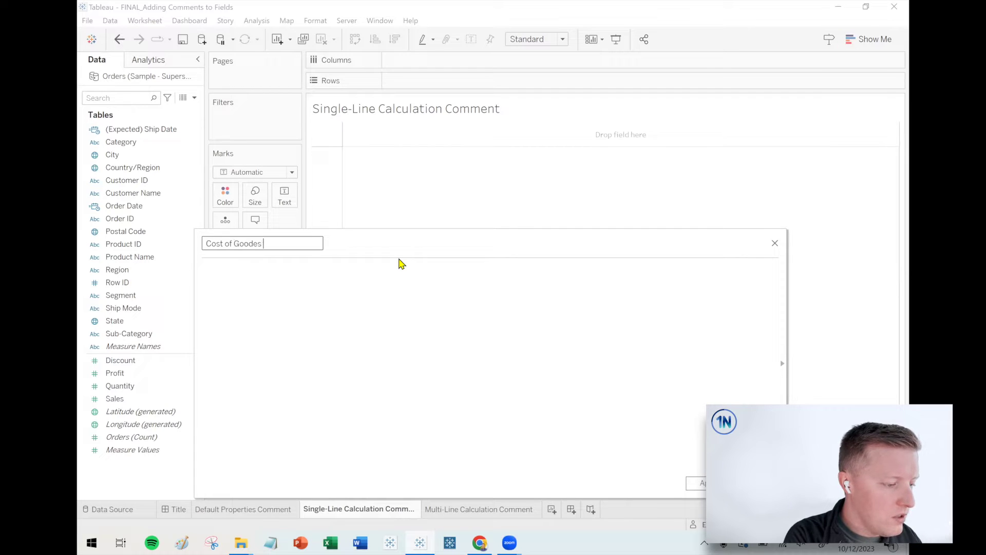
key("BackSpace")
type("s Sold")
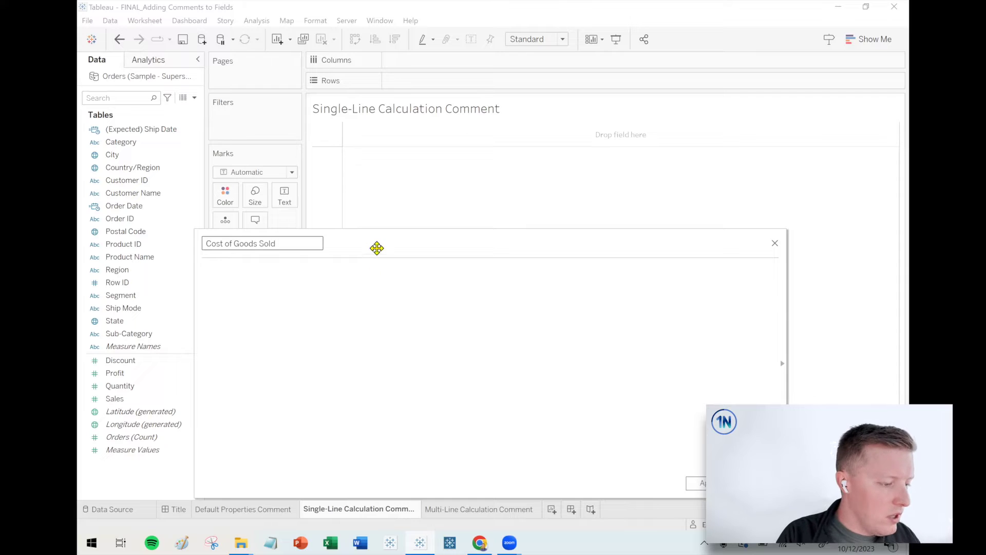
- Build the formula [Sales] - [Profit] from the Sales and Profit fields
left_click_drag(376, 247, 425, 175)
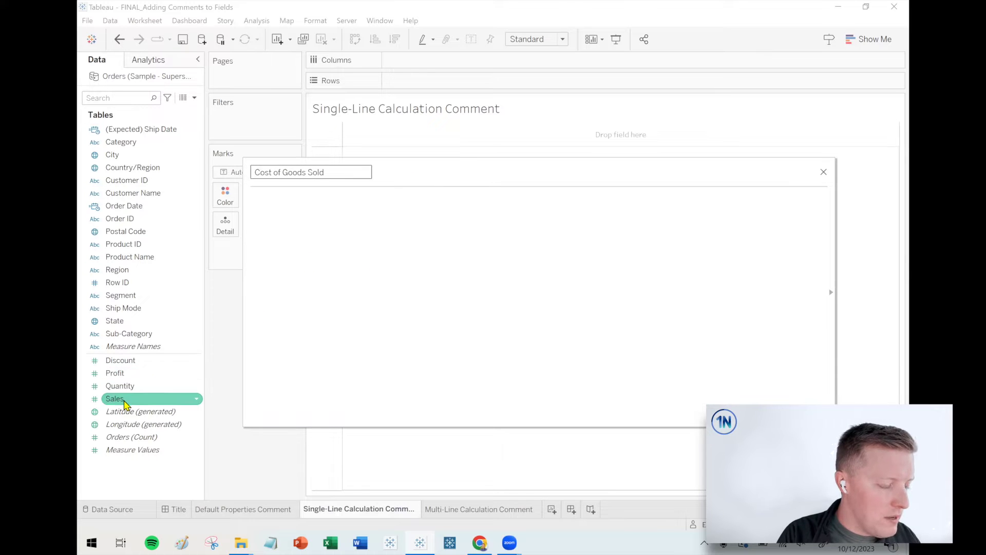
left_click_drag(124, 405, 434, 261)
type("-")
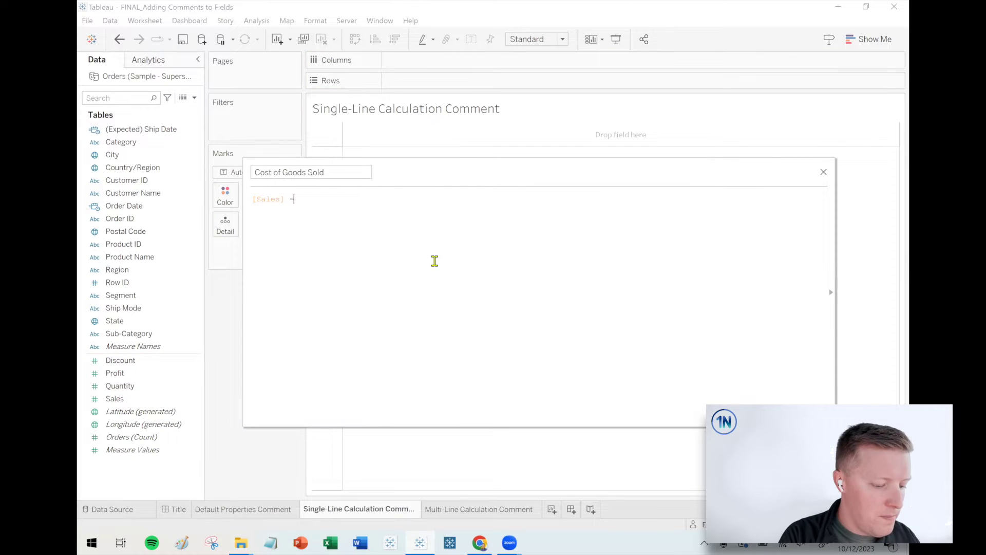
left_click_drag(125, 373, 633, 292)
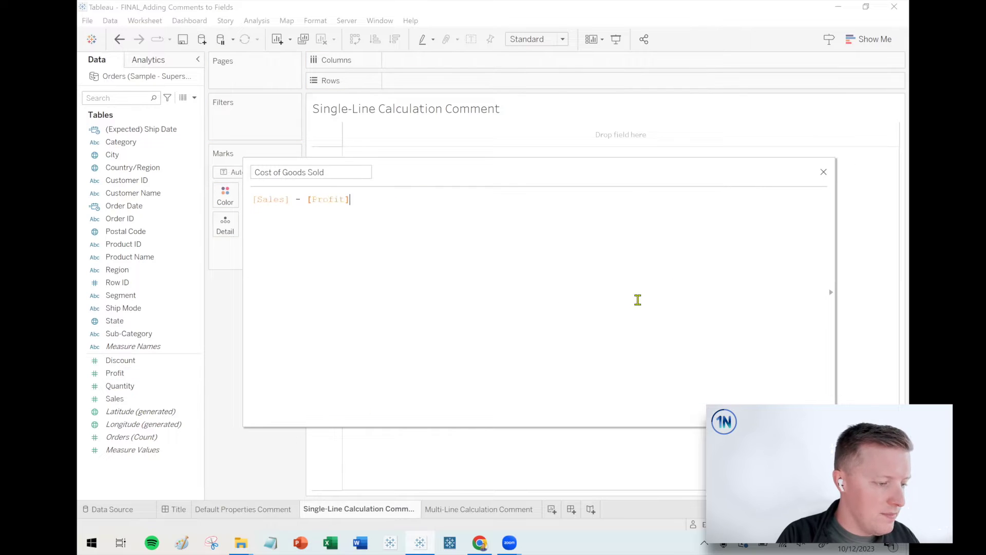
scroll(638, 300, "up", 5)
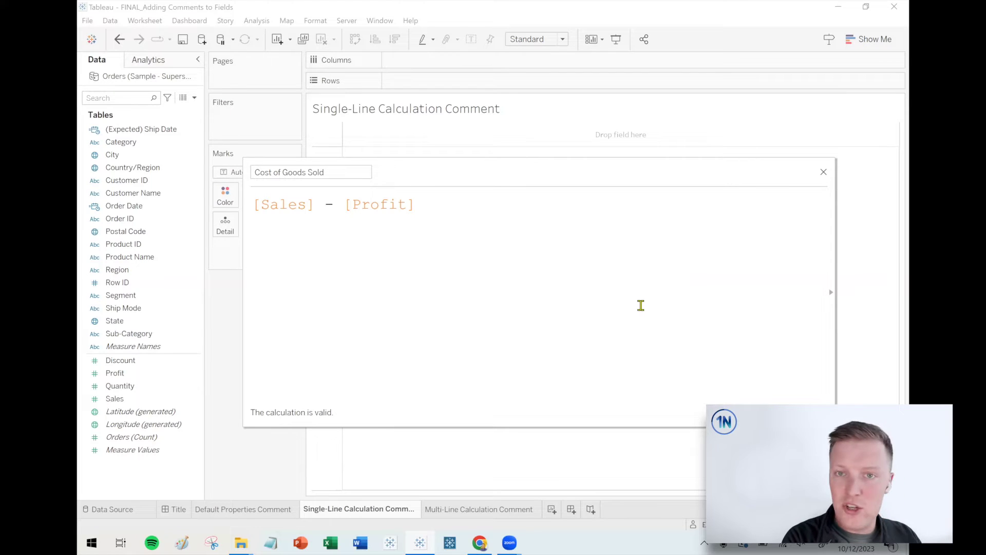
- Append the comment '// Represents all costs that go into getting products to customers' to the formula
type("//")
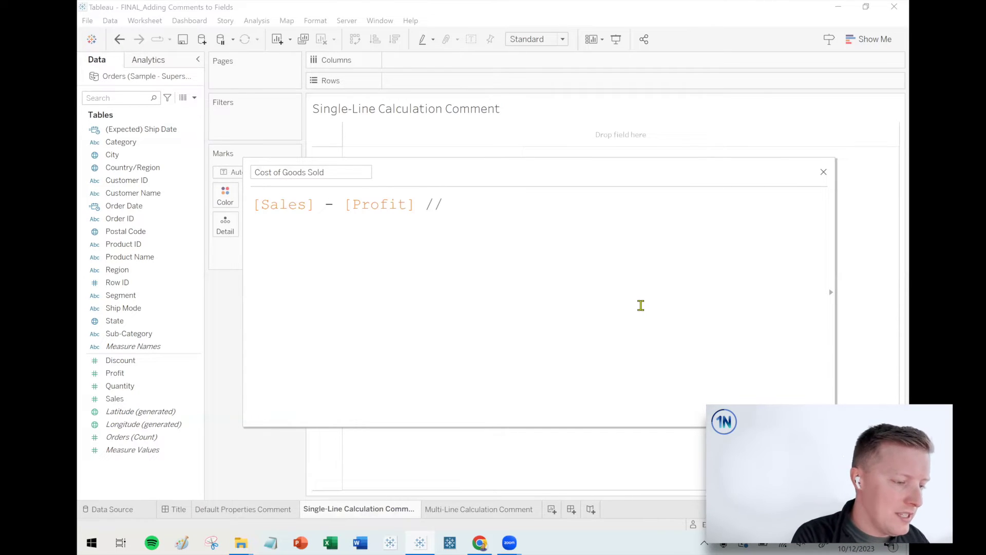
type("Represents")
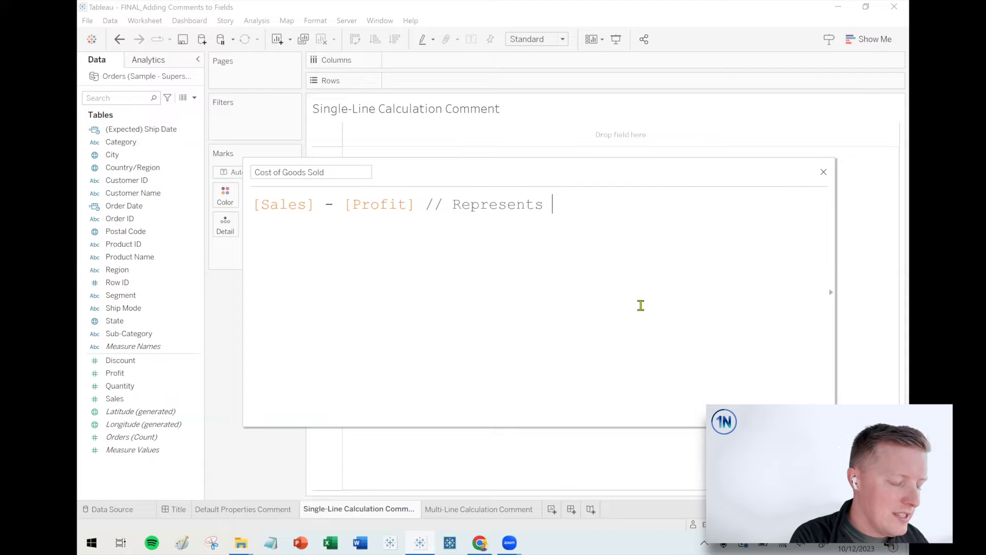
type(" a")
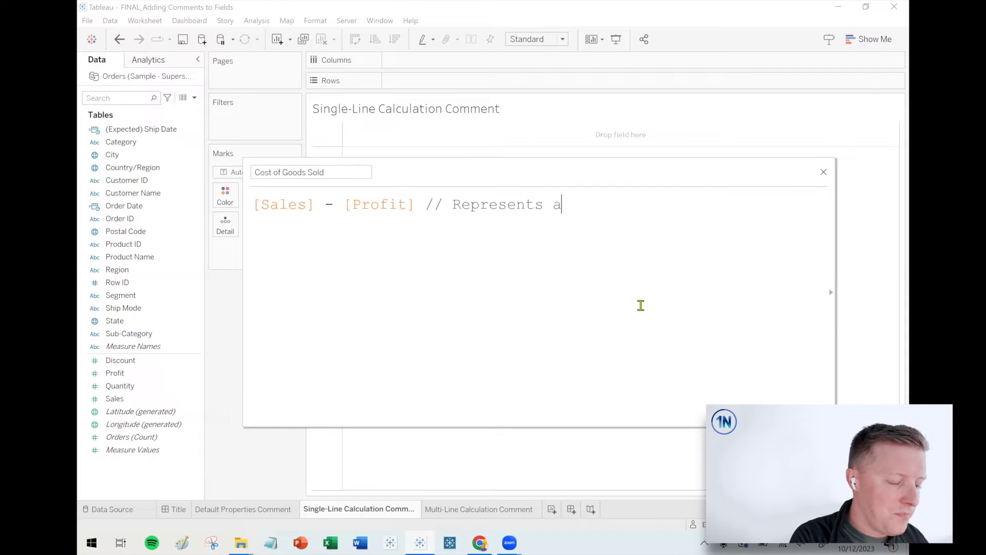
type("ll costs that go ")
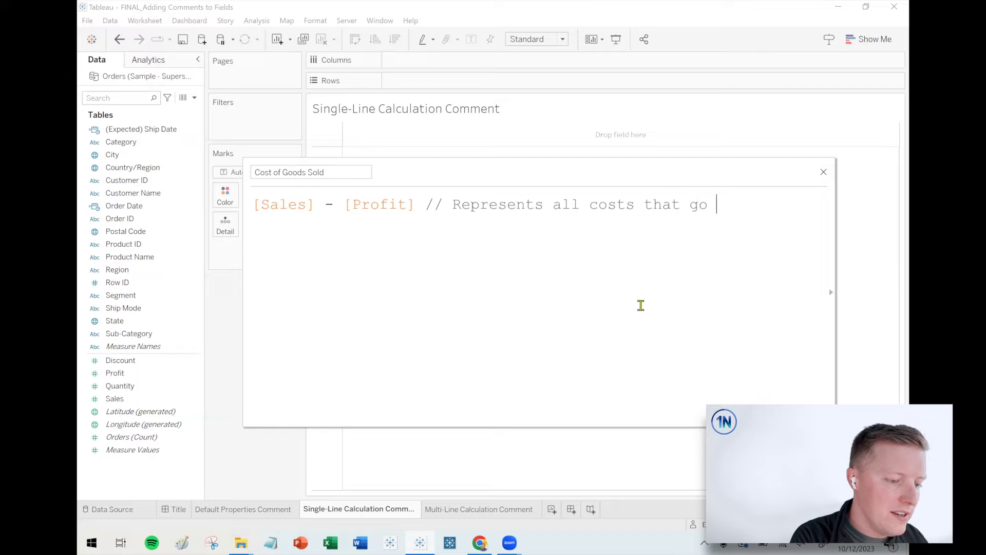
type("into getting produ")
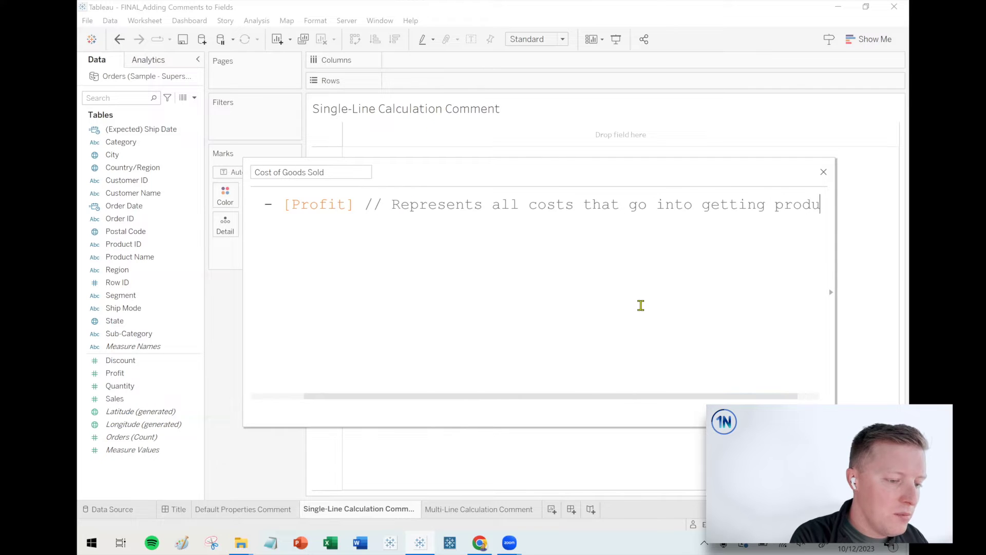
type("cts to customers")
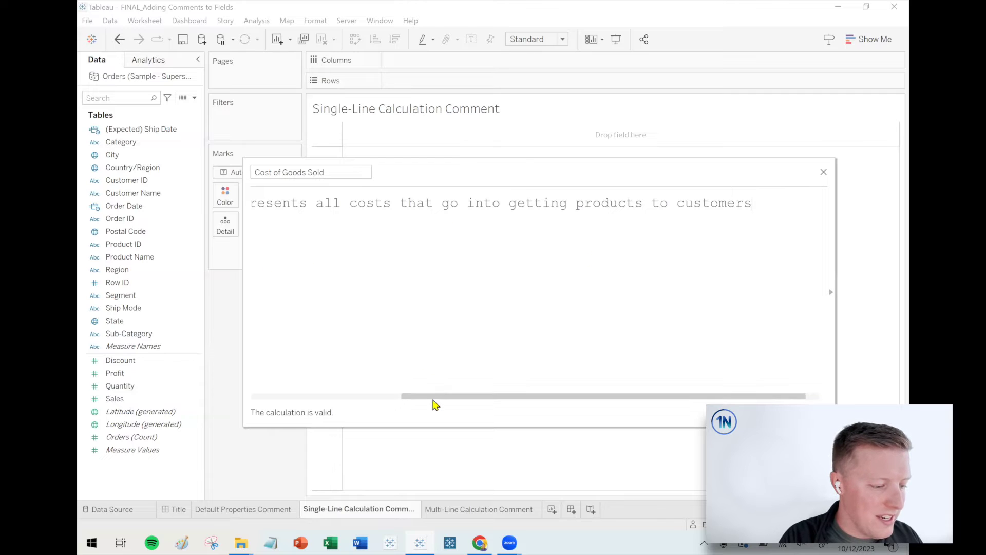
- Move the Cost of Goods Sold comment onto its own line below the formula
left_click_drag(408, 398, 264, 396)
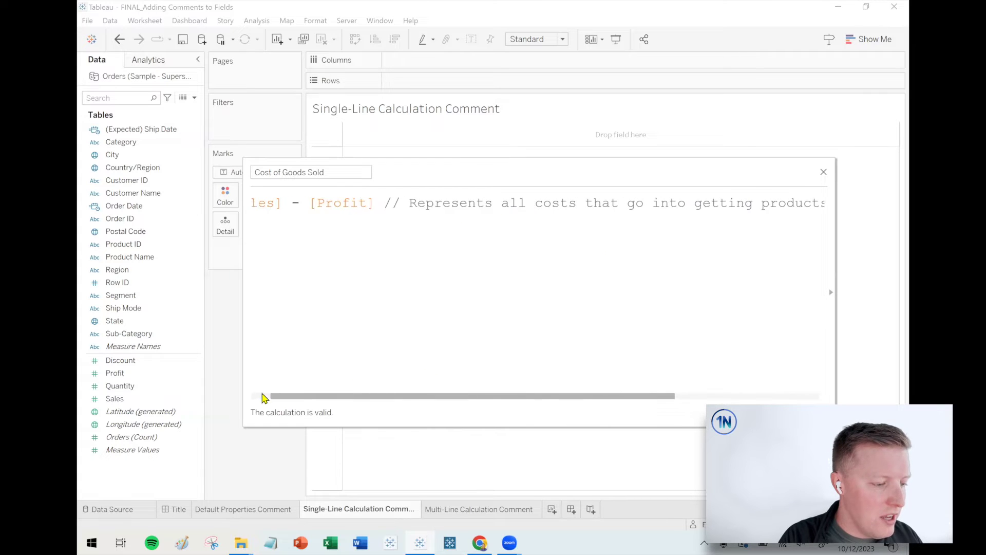
left_click(411, 203)
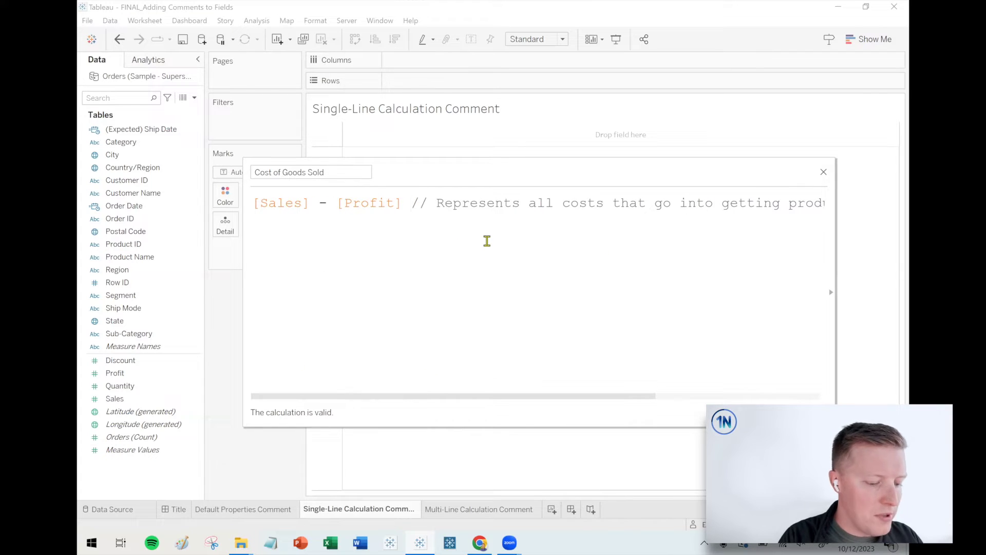
key("Return")
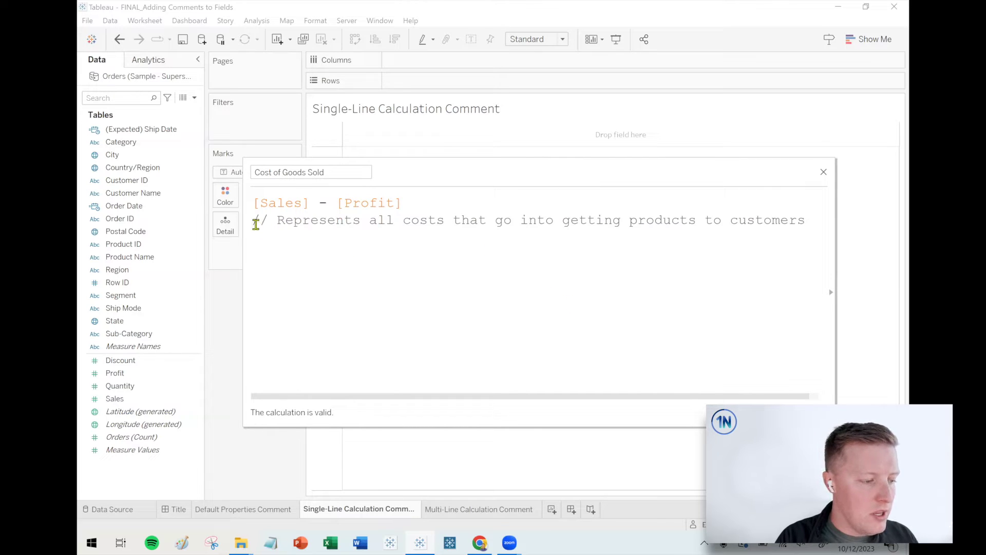
- Wrap the comment onto a second line before 'that' and inspect the resulting error
key("BackSpace")
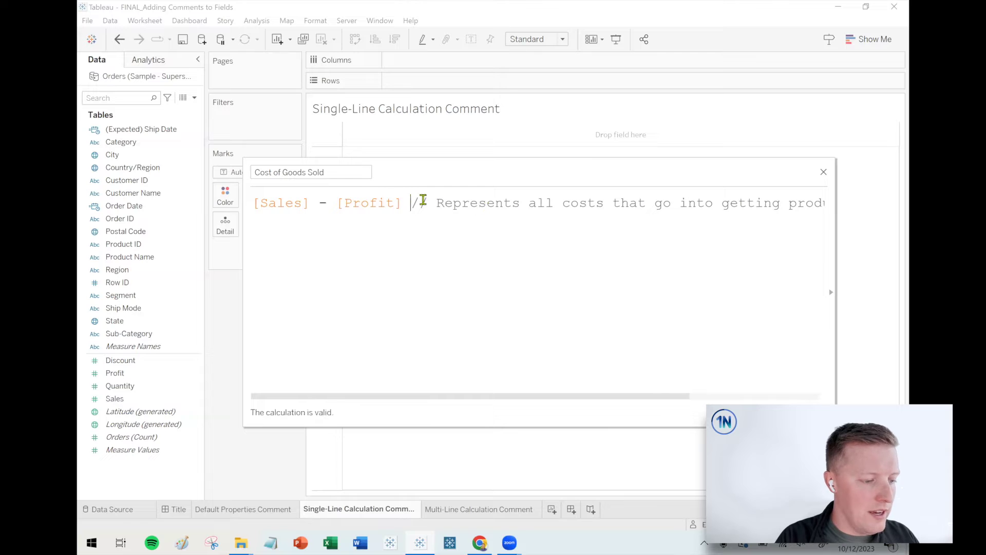
left_click(611, 203)
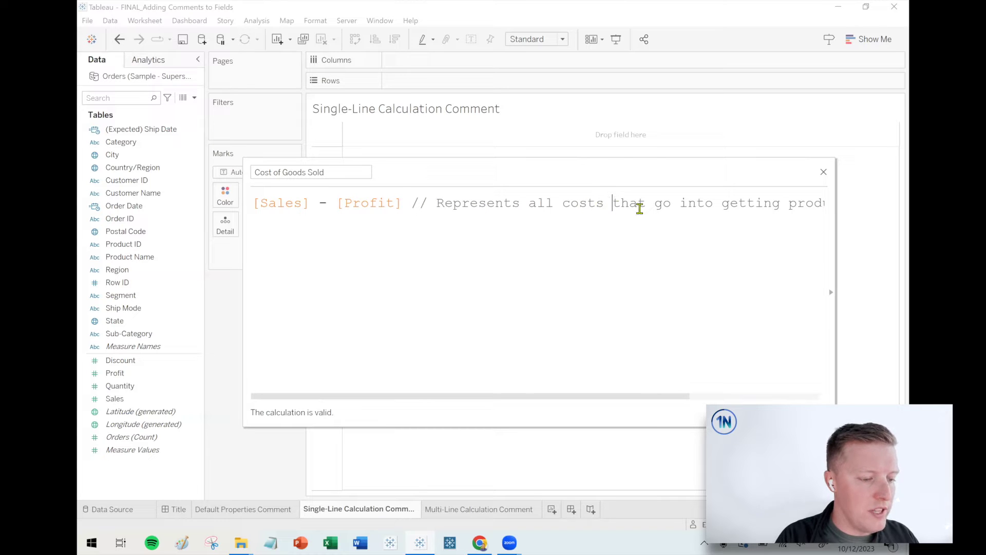
key("Return")
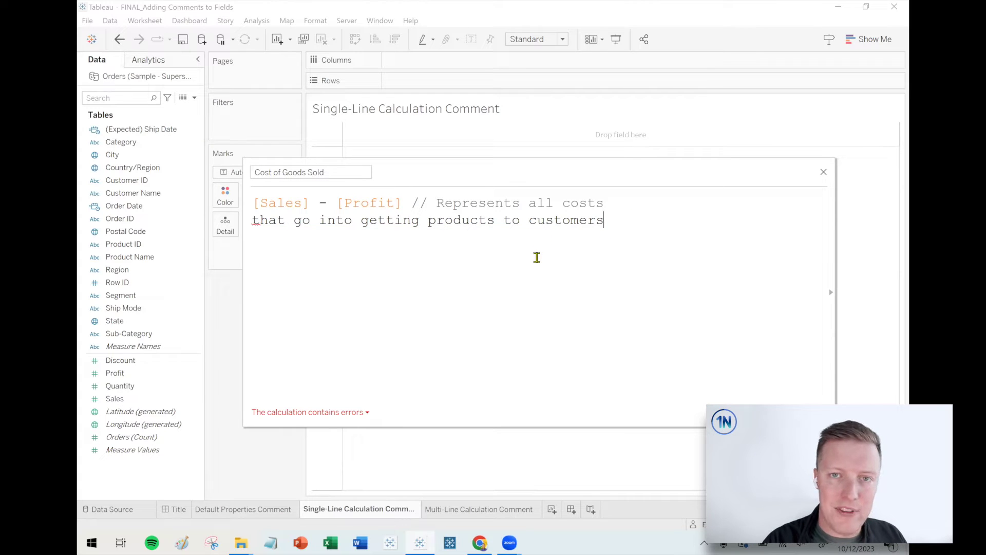
left_click(269, 413)
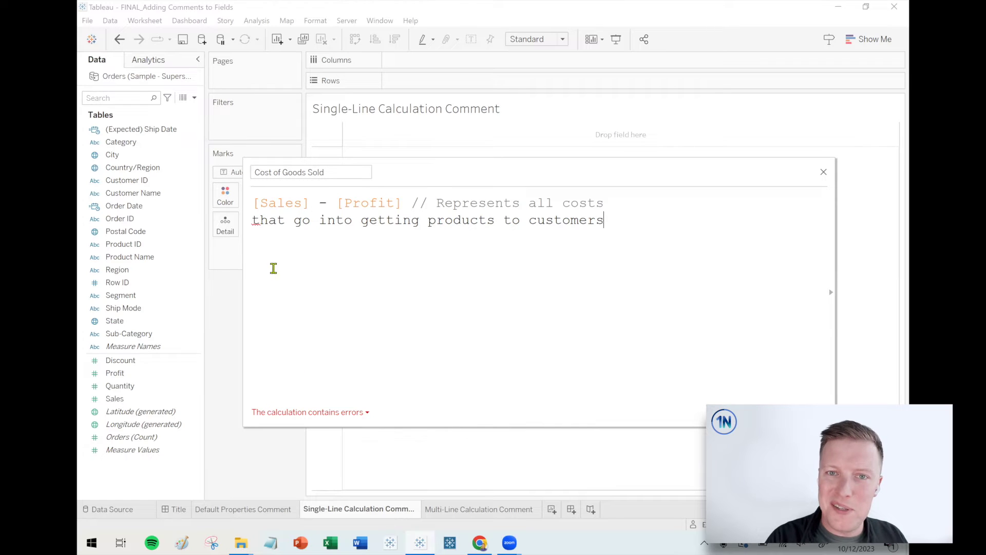
left_click(252, 221)
- Prefix the second comment line with //, then rejoin it to a single comment line
key("shift+End")
key("ctrl+shift+Left")
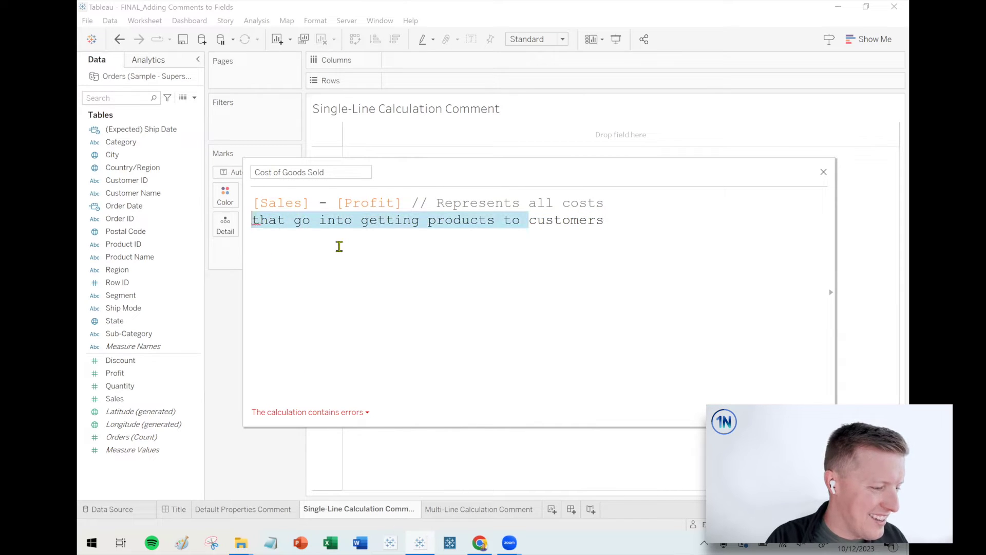
key("Home")
type("//")
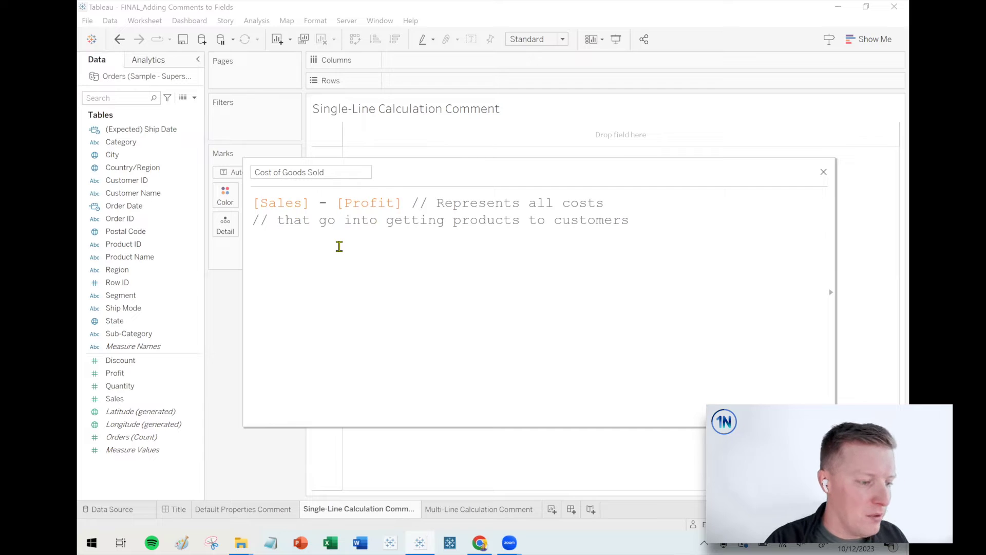
key("BackSpace")
key("BackSpace")
key("BackSpace")
key("BackSpace")
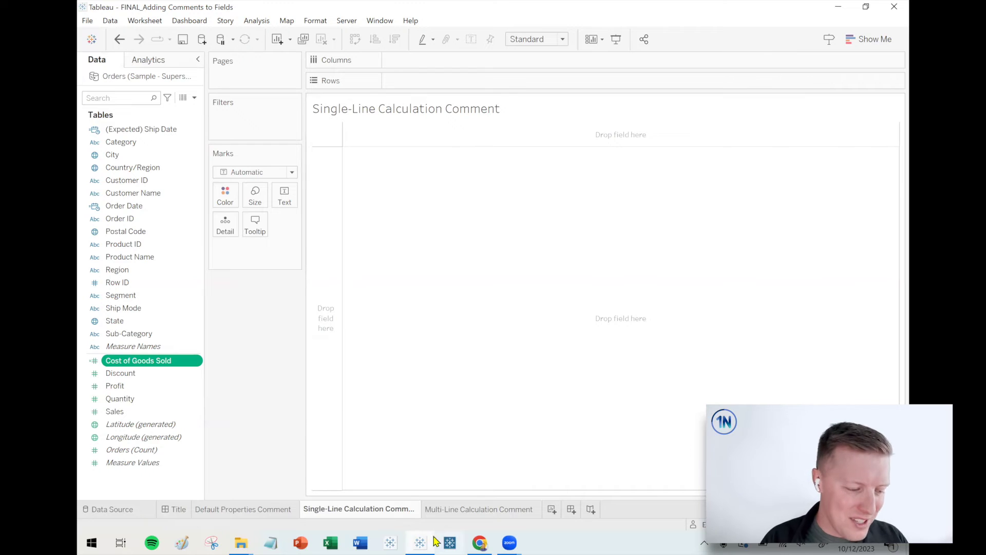
- On the Multi-Line Calculation Comment sheet, create a calculated field named Profit Ratio
left_click(460, 513)
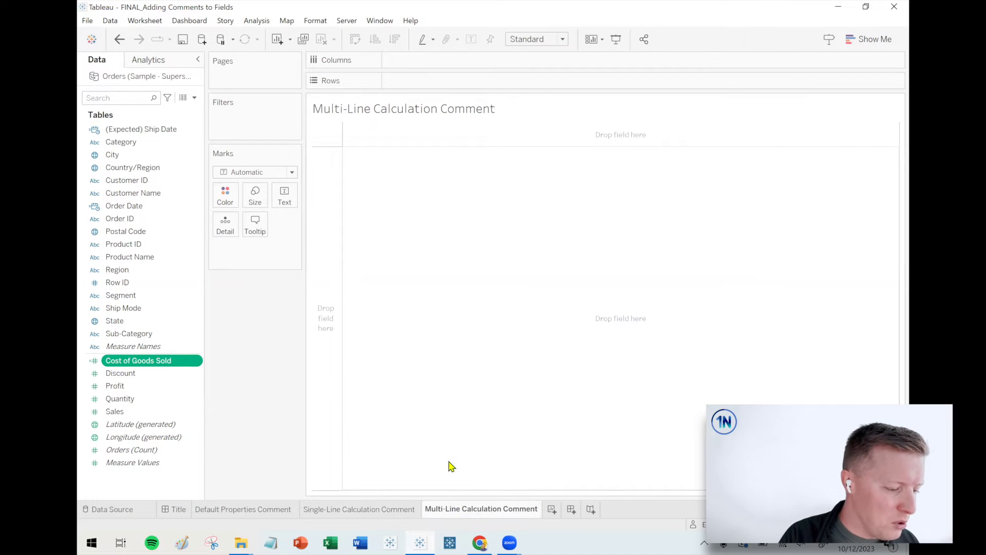
left_click(194, 98)
left_click(181, 114)
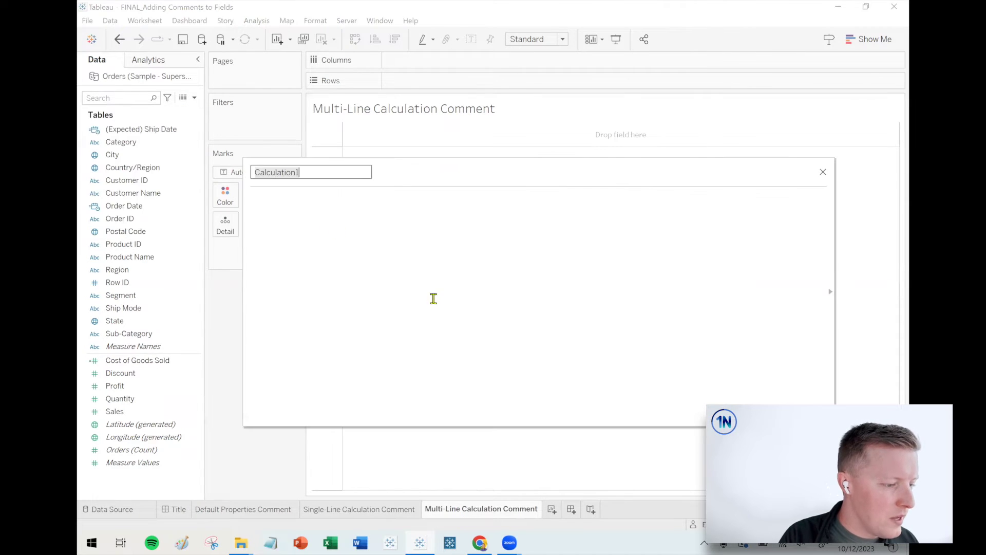
type("p")
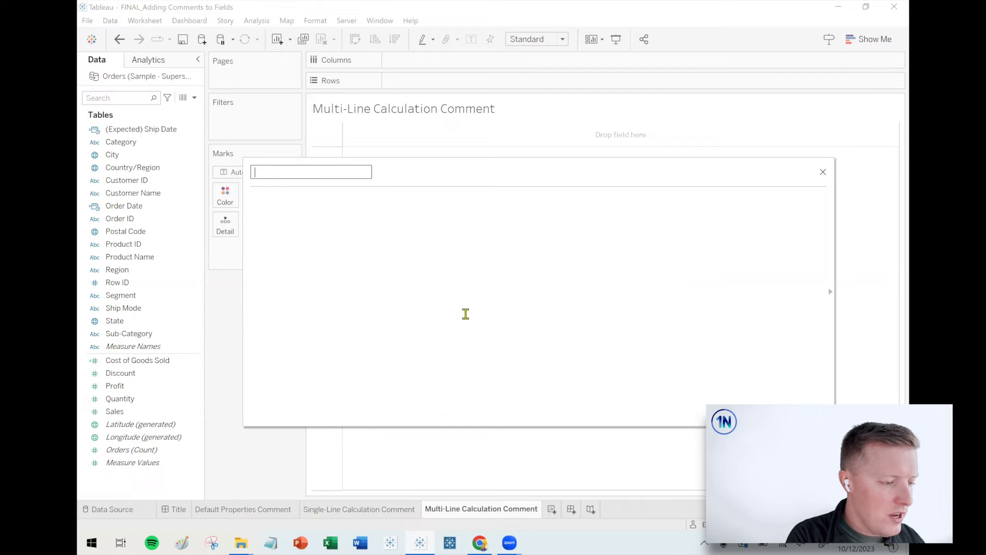
type("rofit Ratio")
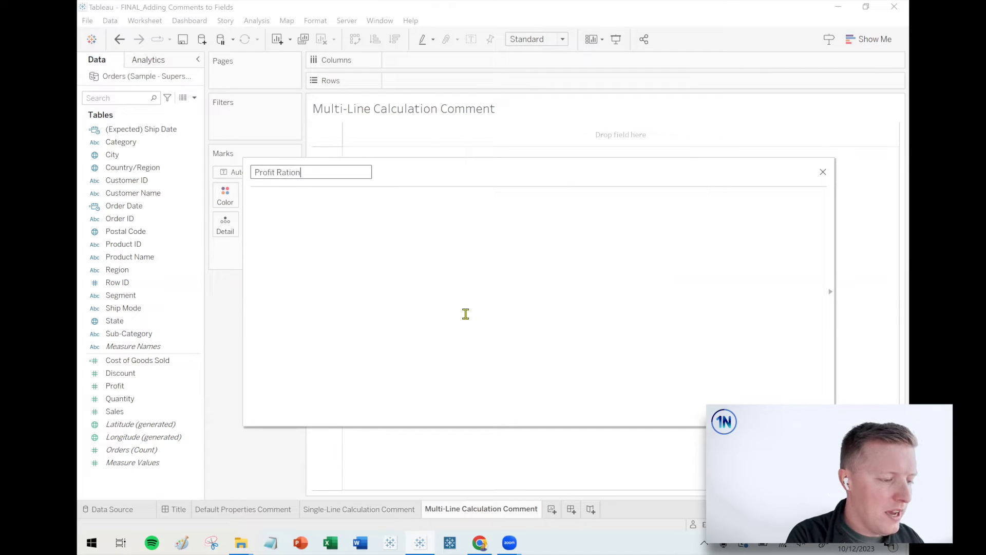
key("BackSpace")
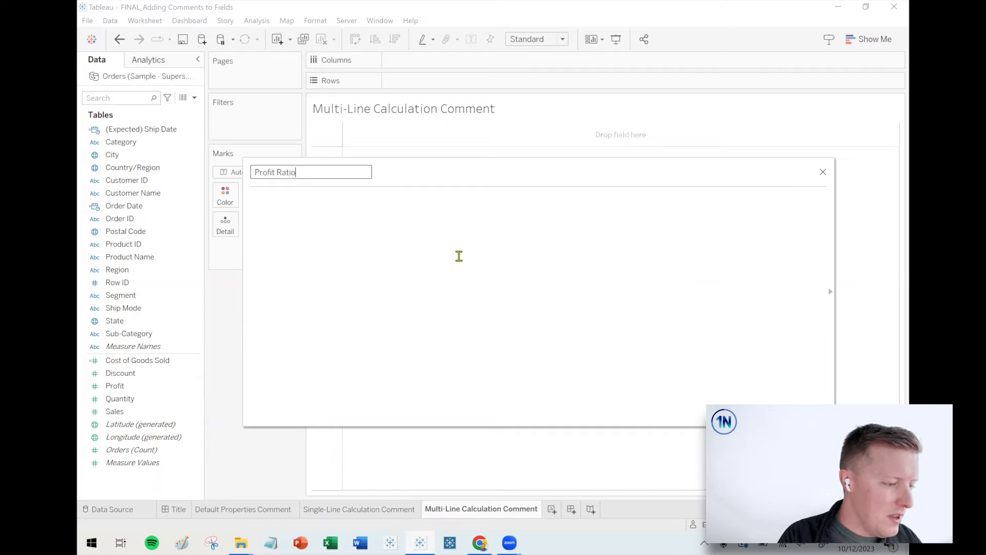
- Start the formula as SUM([Profit])
left_click(468, 257)
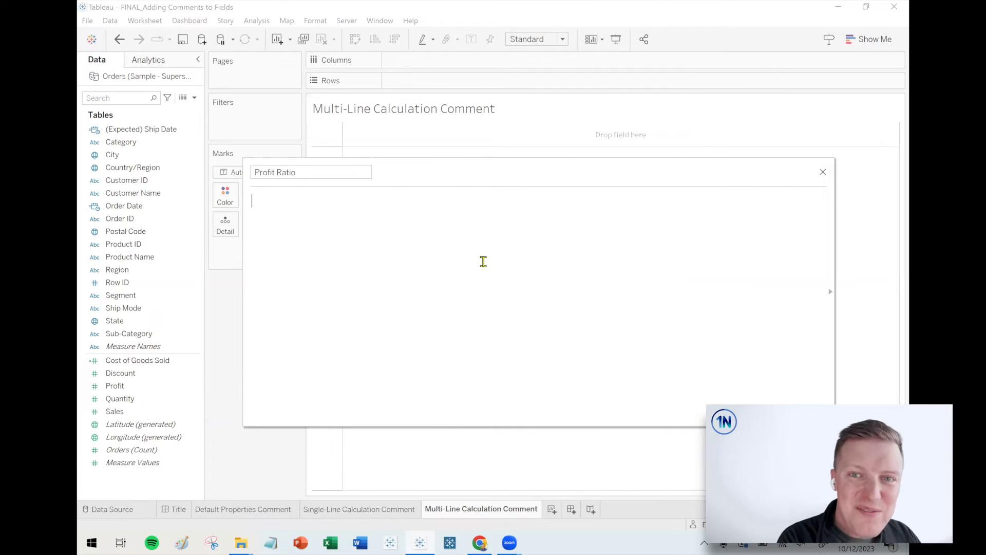
type("IF")
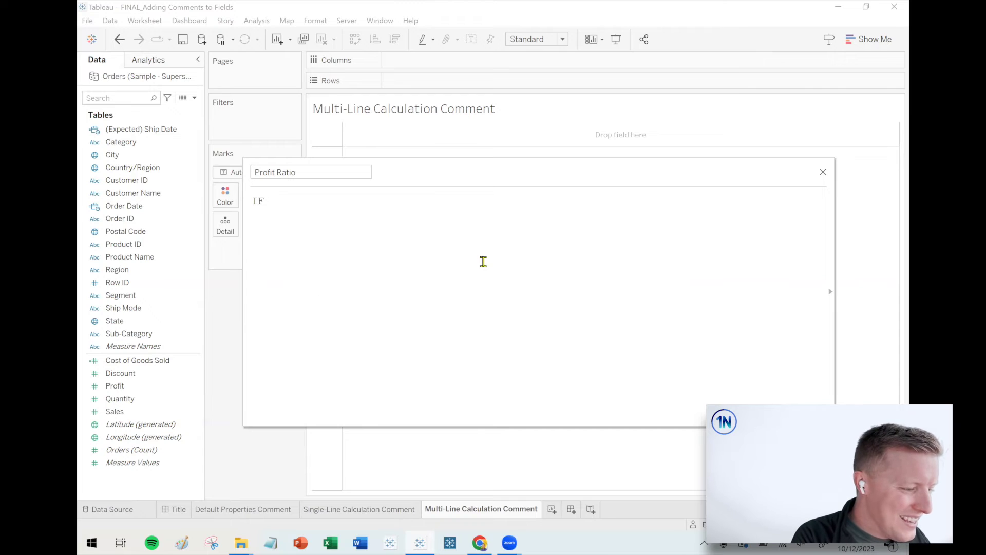
key("BackSpace")
key("BackSpace")
key("BackSpace")
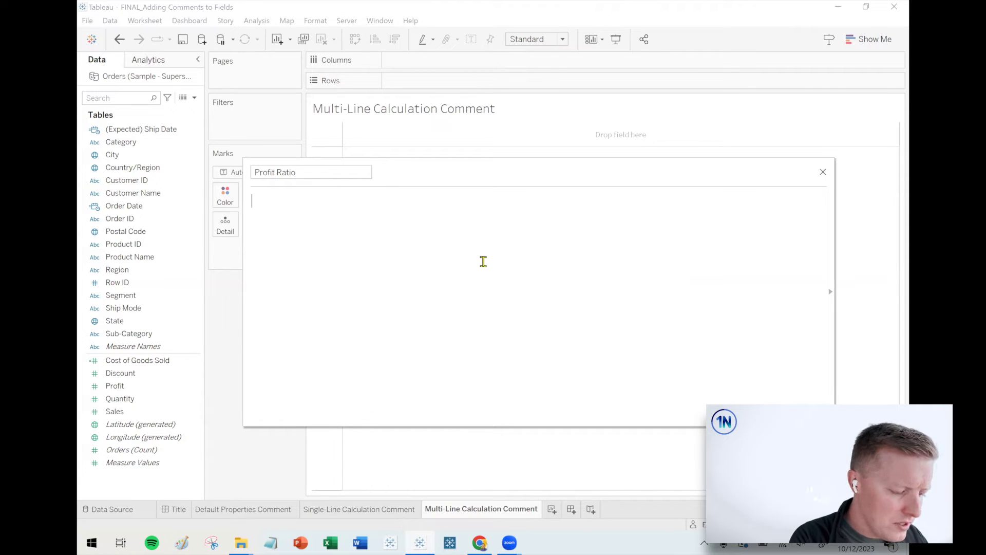
type("Profit")
key("Return")
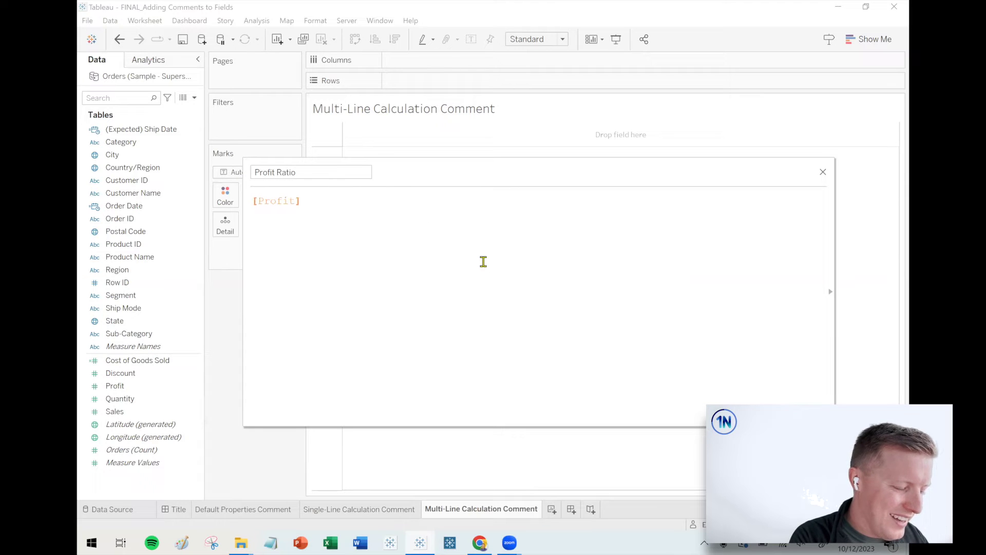
left_click(252, 200)
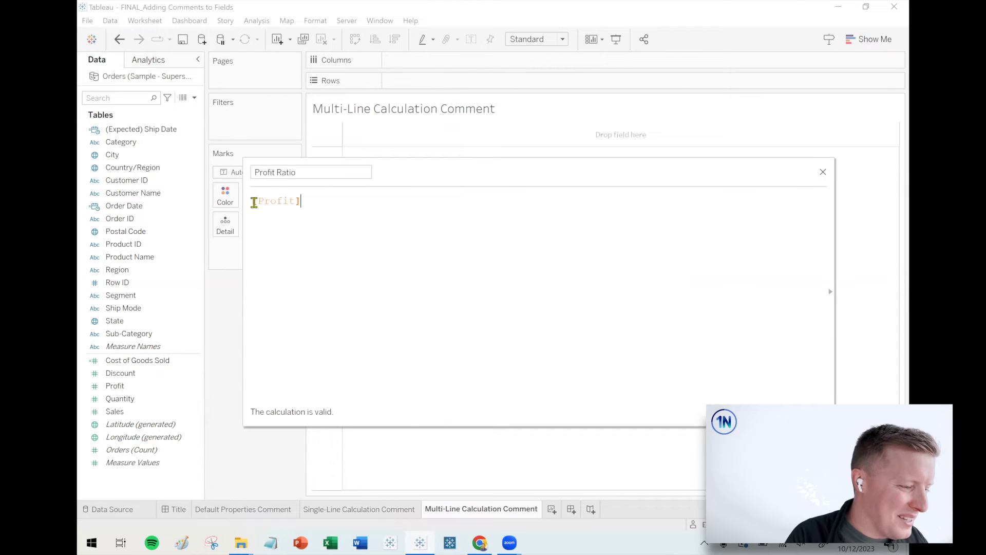
type("SU")
left_click(325, 227)
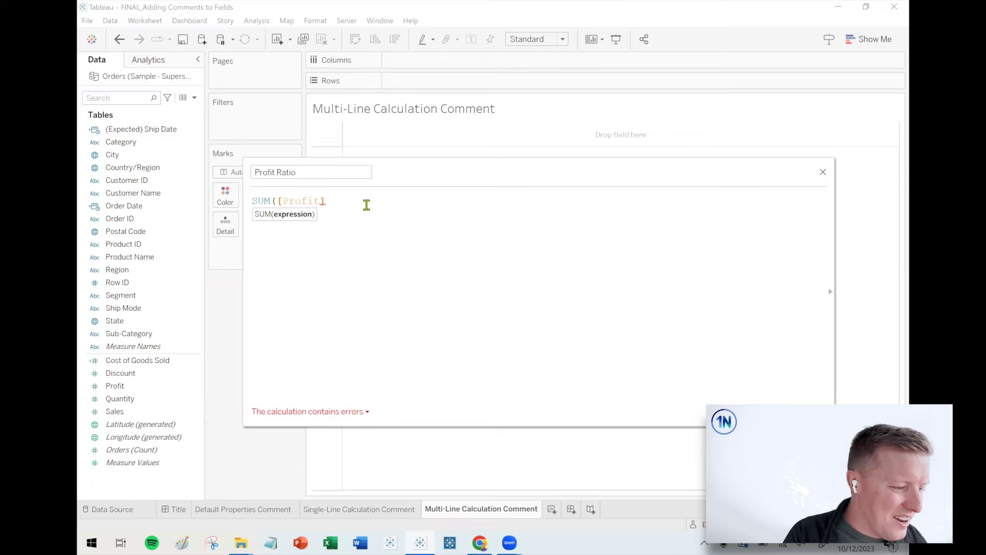
- Complete the formula as SUM([Profit]) / [Sales] and check its error message
type(") /")
key("Return")
type("[S")
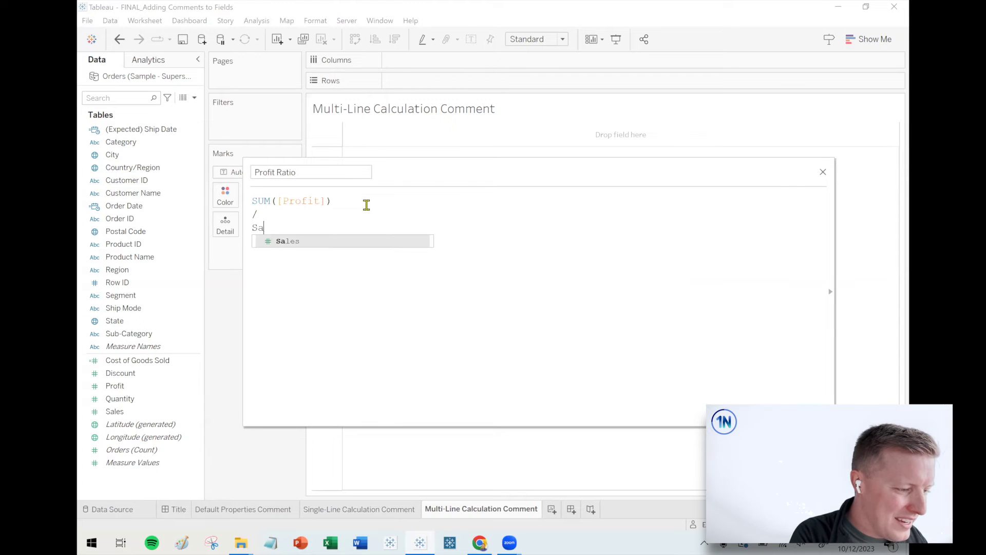
key("Return")
scroll(397, 317, "up", 2)
scroll(397, 318, "up", 1)
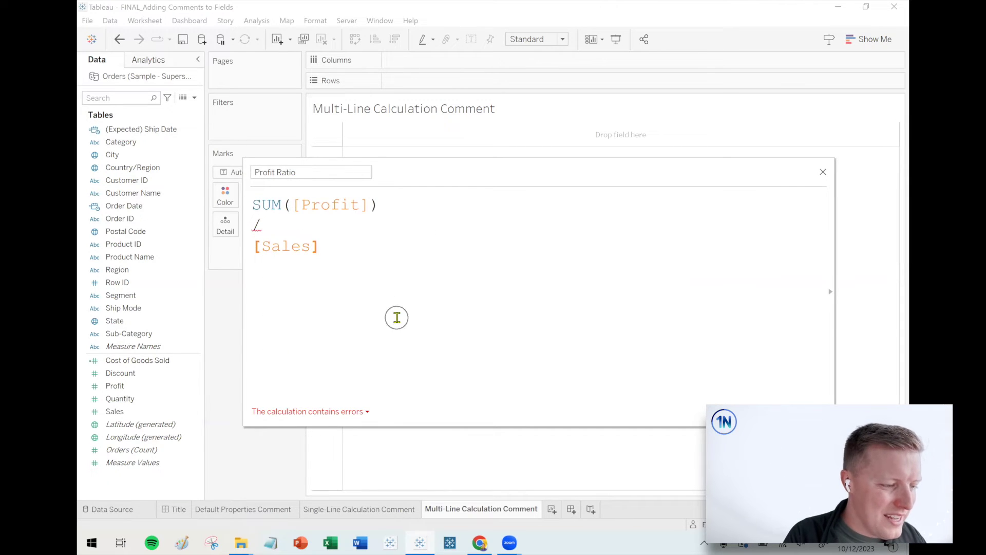
left_click(287, 414)
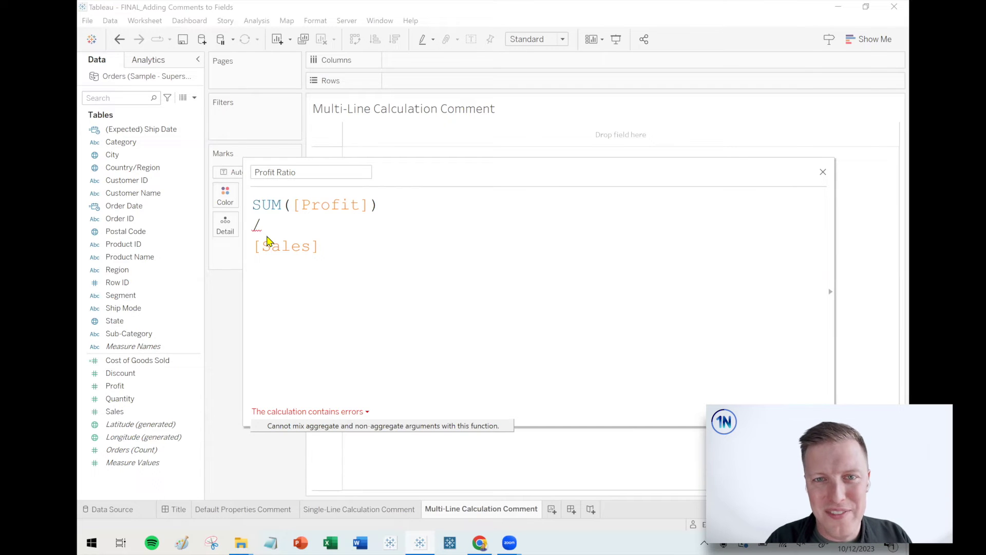
- Insert blank lines above the formula and begin a /* comment
left_click(256, 205)
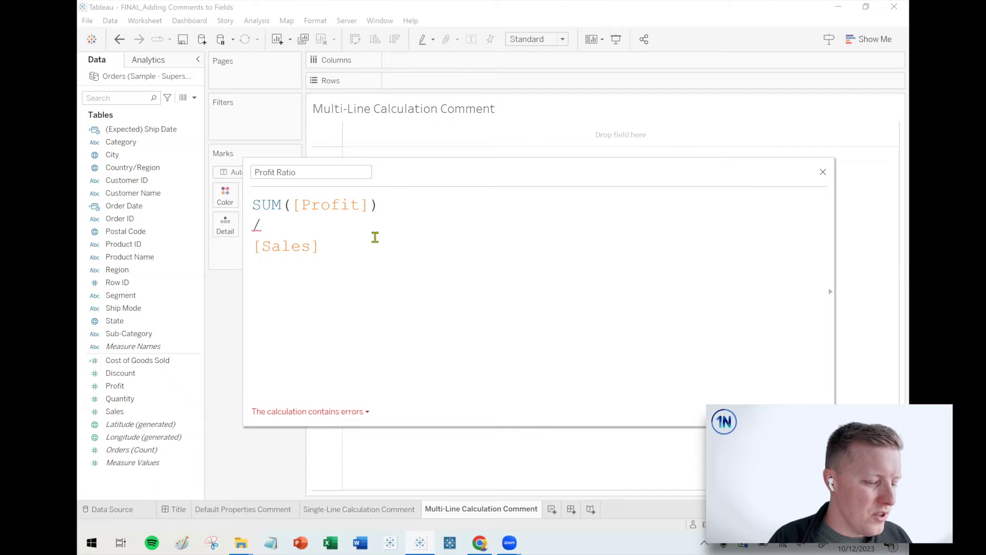
key("Return")
key("Return")
key("Up")
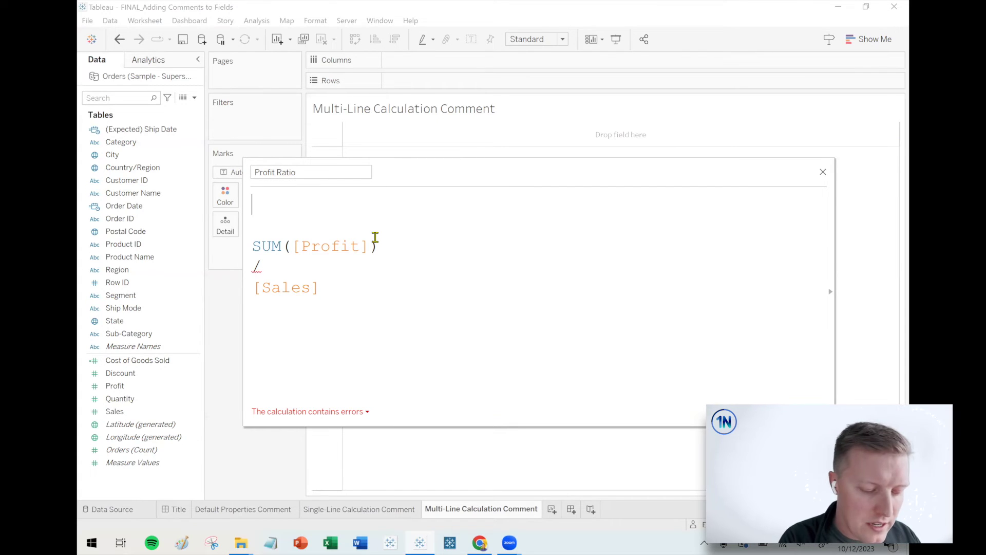
type("/")
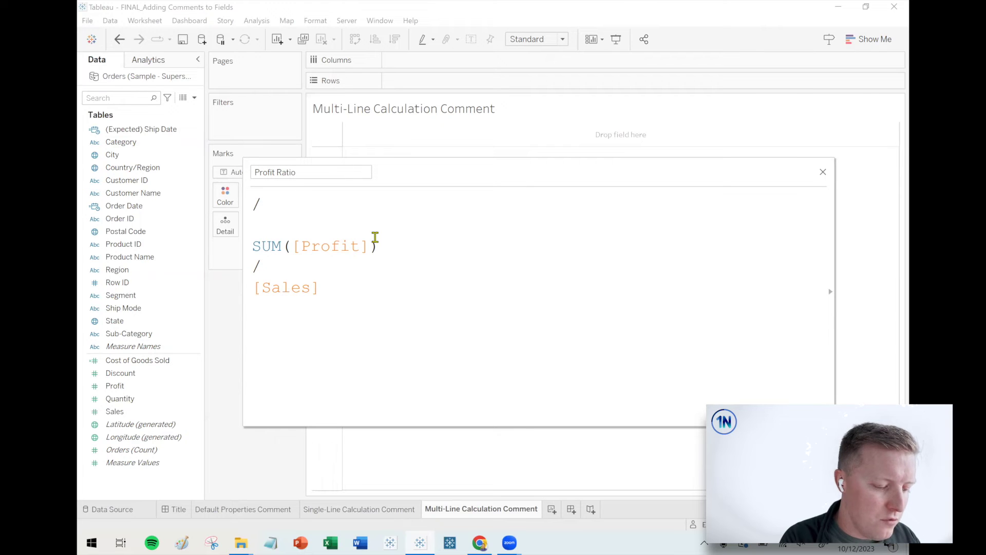
type("*")
- Close the comment with */ below [Sales] and type SUM([Profit]) on a new line
key("BackSpace")
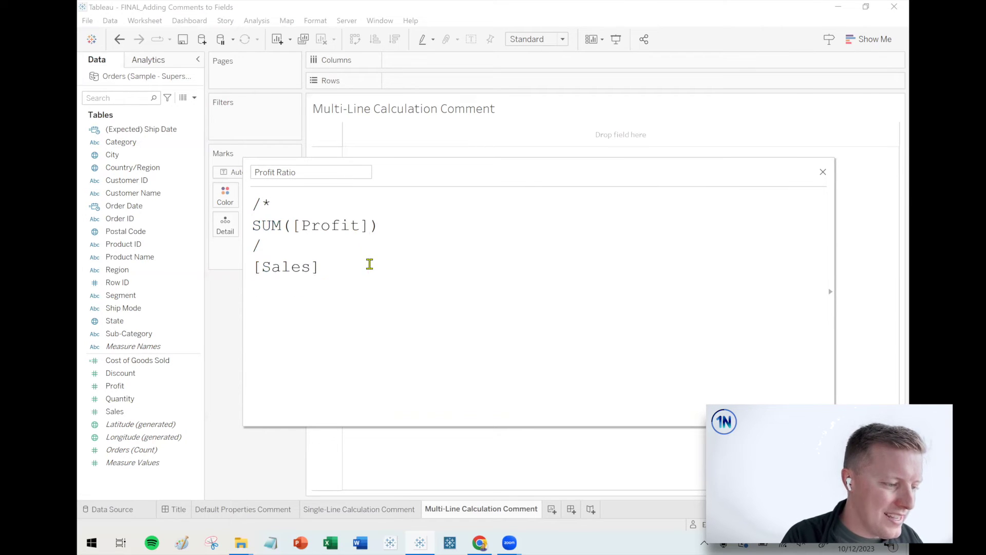
left_click(369, 264)
key("Return")
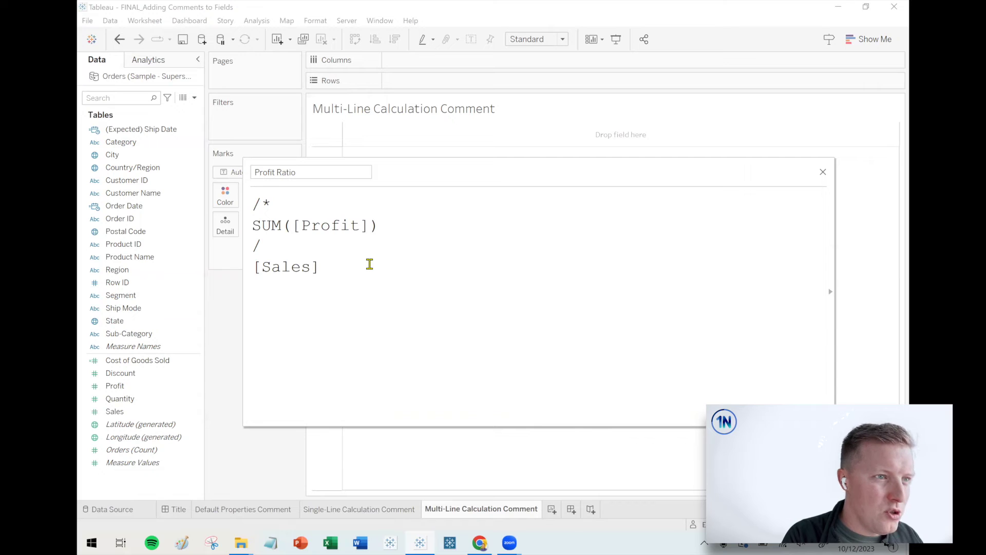
type("*/")
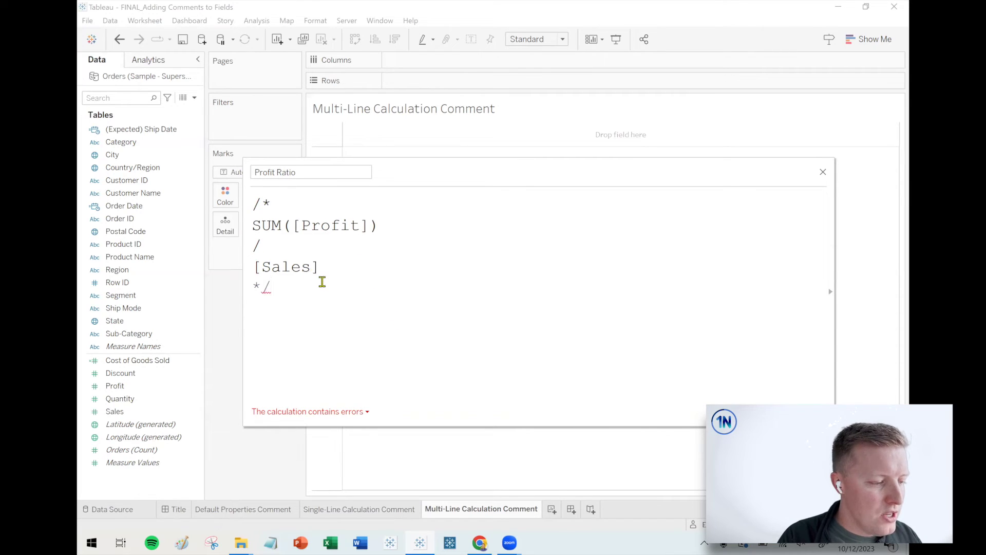
key("Return")
key("Return")
type("SUM(")
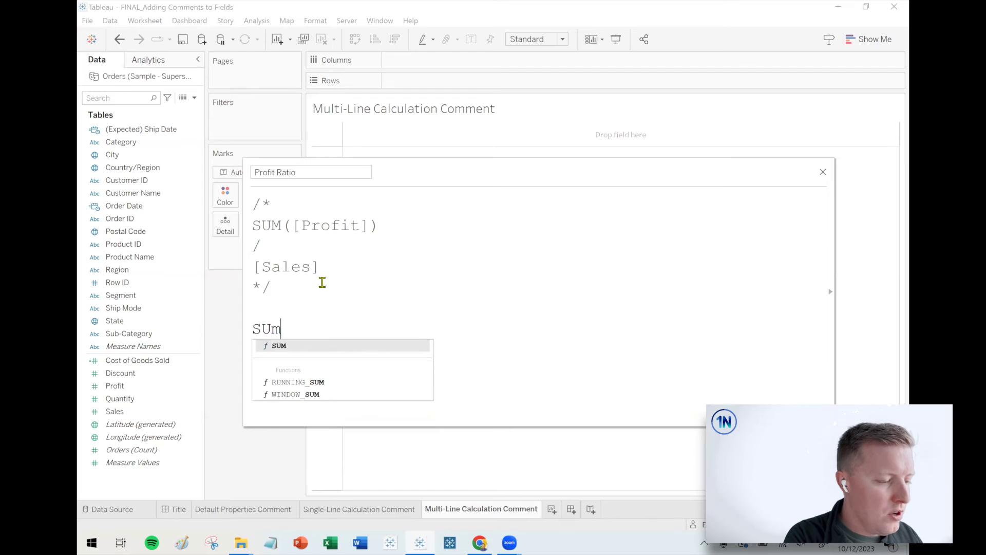
type("[Profit])")
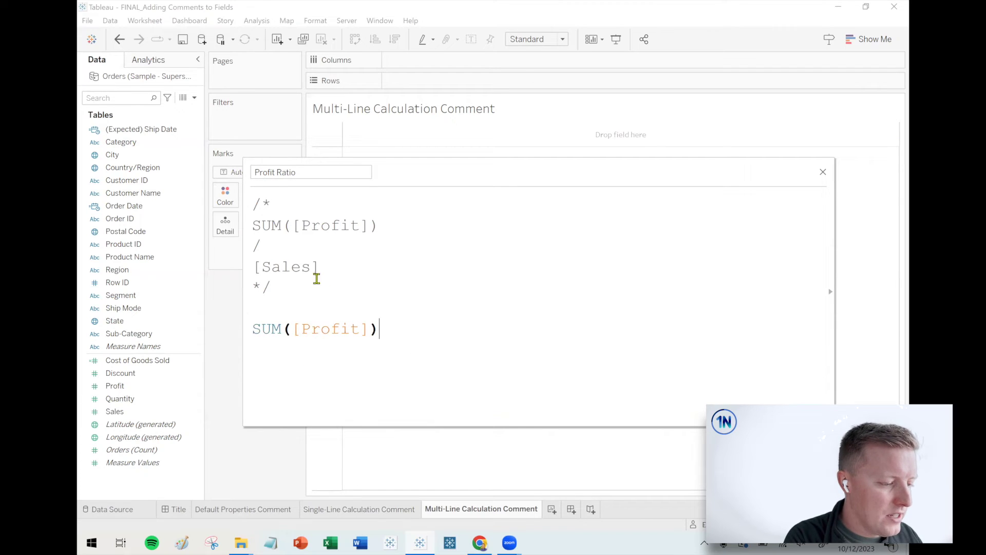
- Review the live line and comment block, then add two lines below SUM([Profit])
left_click_drag(378, 329, 255, 329)
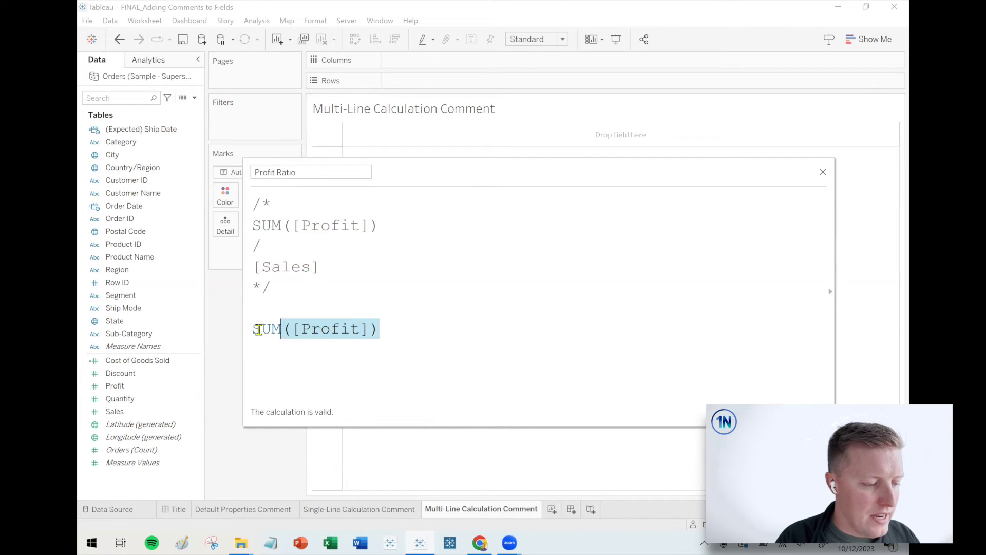
left_click(301, 304)
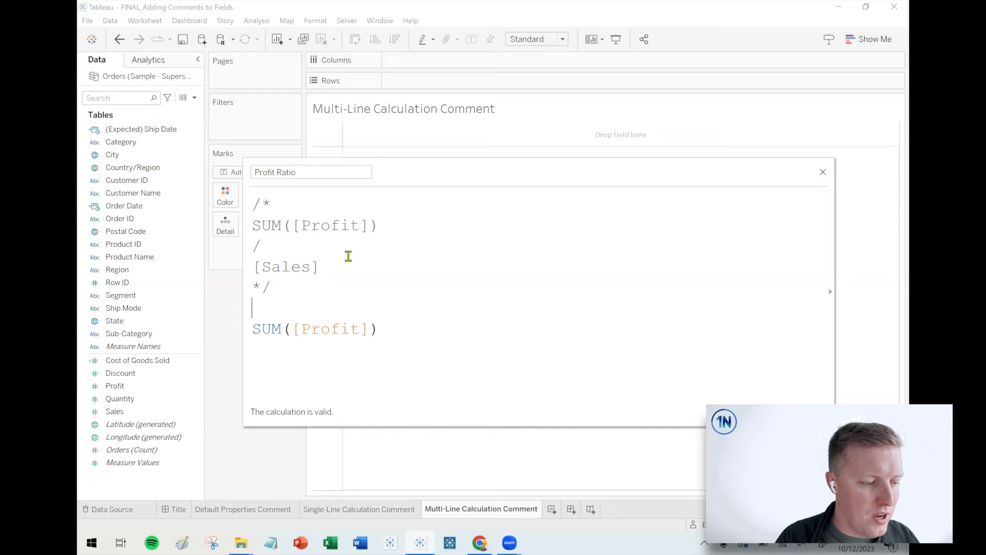
key("Left")
left_click(209, 205, "shift")
left_click(454, 286)
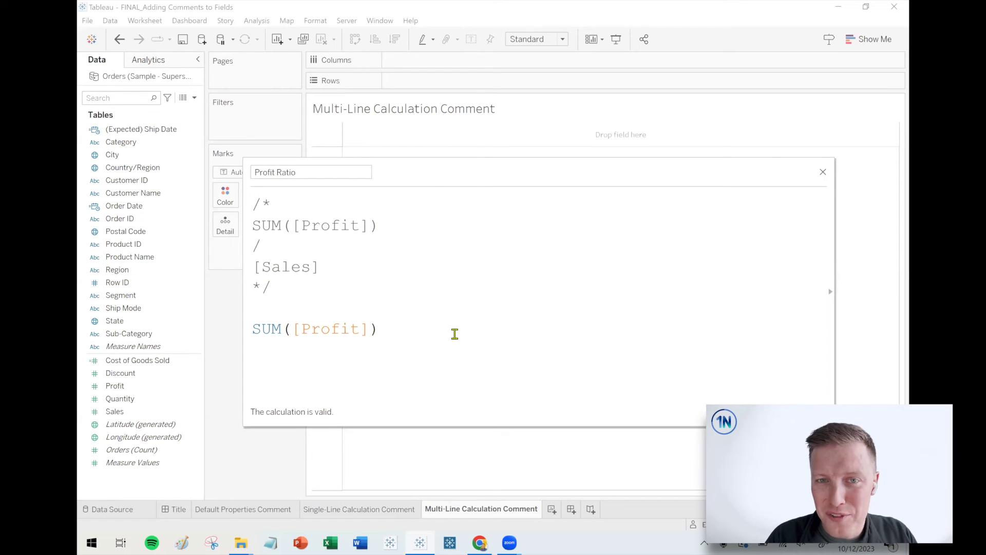
key("Return")
- Finish the formula as SUM([Profit]) / SUM([Sales]) and rename it Profit Ratio (Multi Line Comment)
type("/")
key("Return")
type("S")
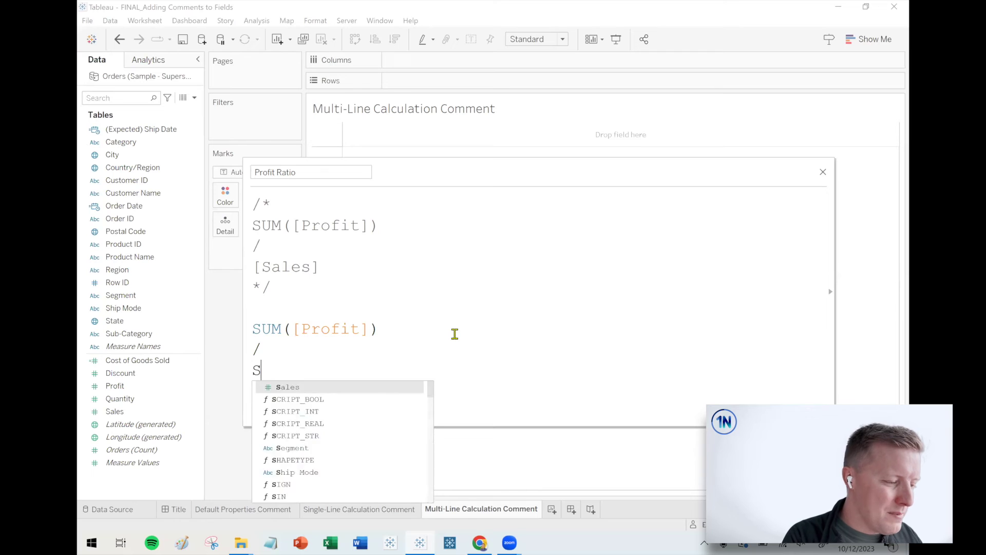
type("UM(sa")
key("Return")
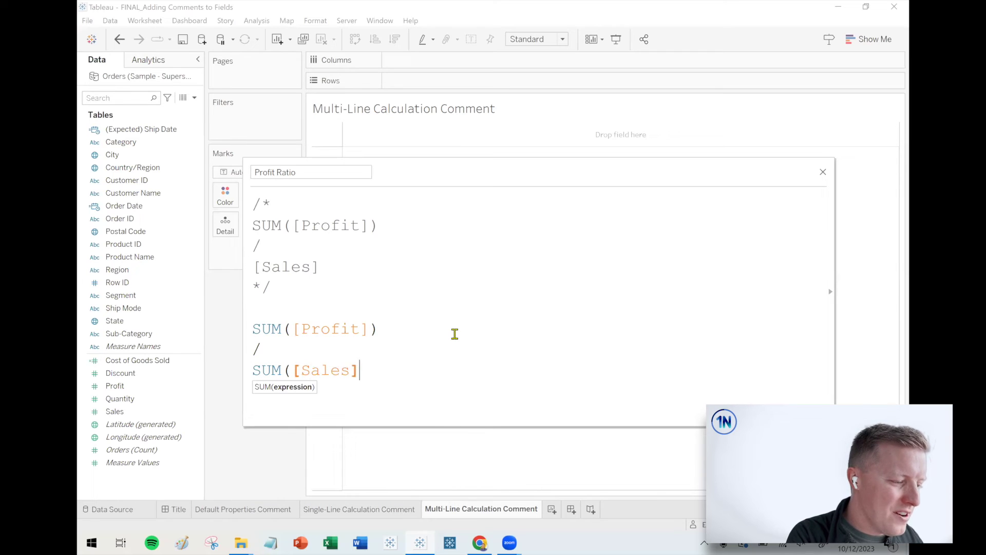
type(")")
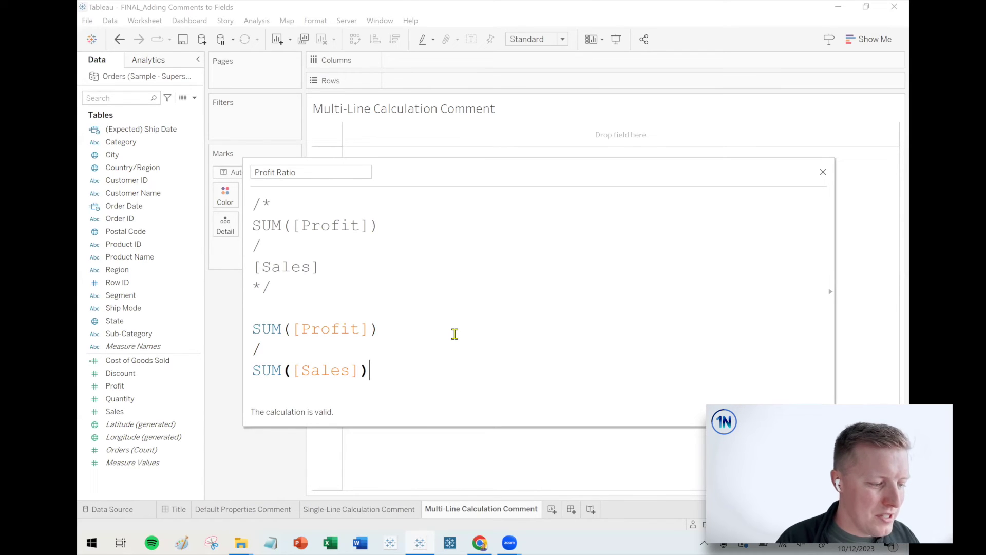
left_click_drag(321, 266, 230, 177)
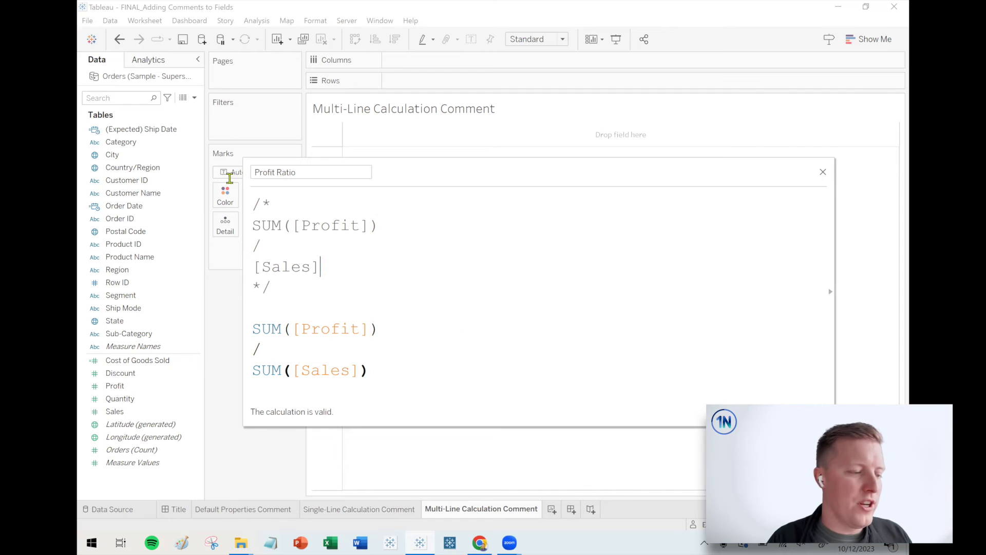
left_click(325, 272)
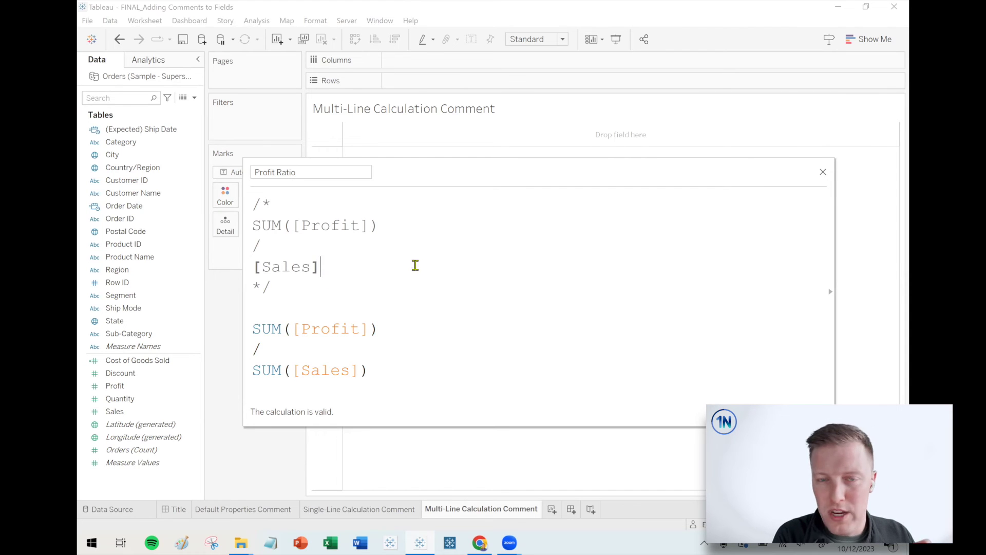
left_click_drag(319, 227, 245, 225)
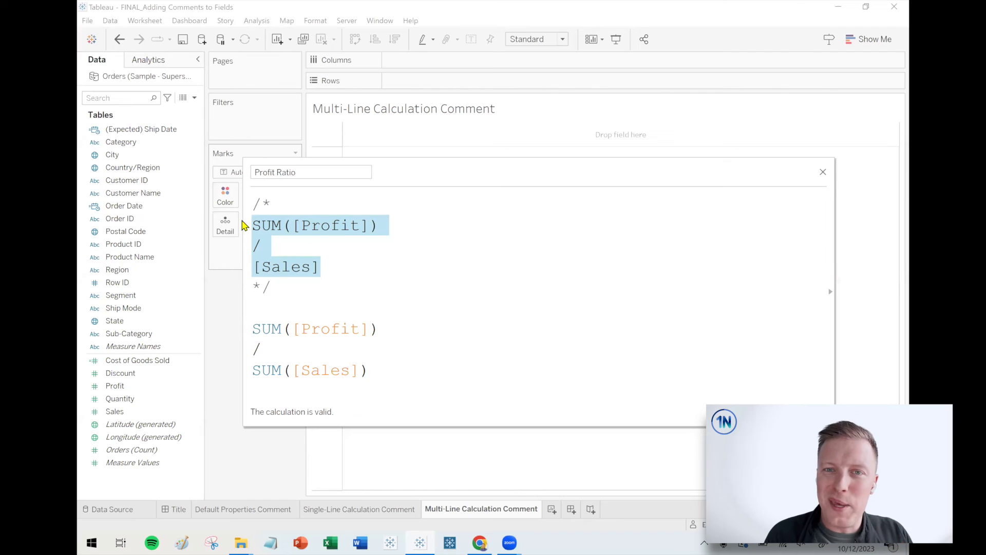
left_click(352, 279)
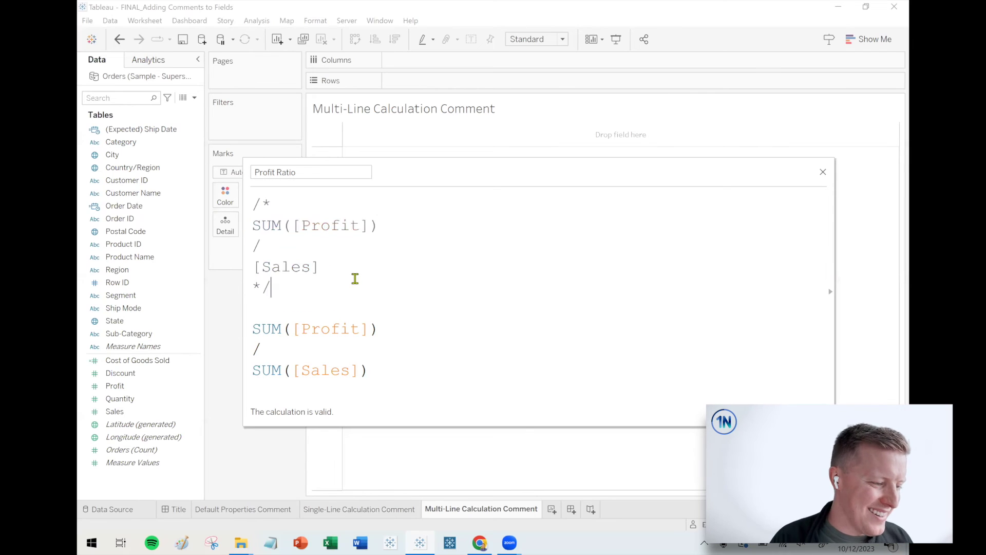
left_click(327, 175)
type("(MU")
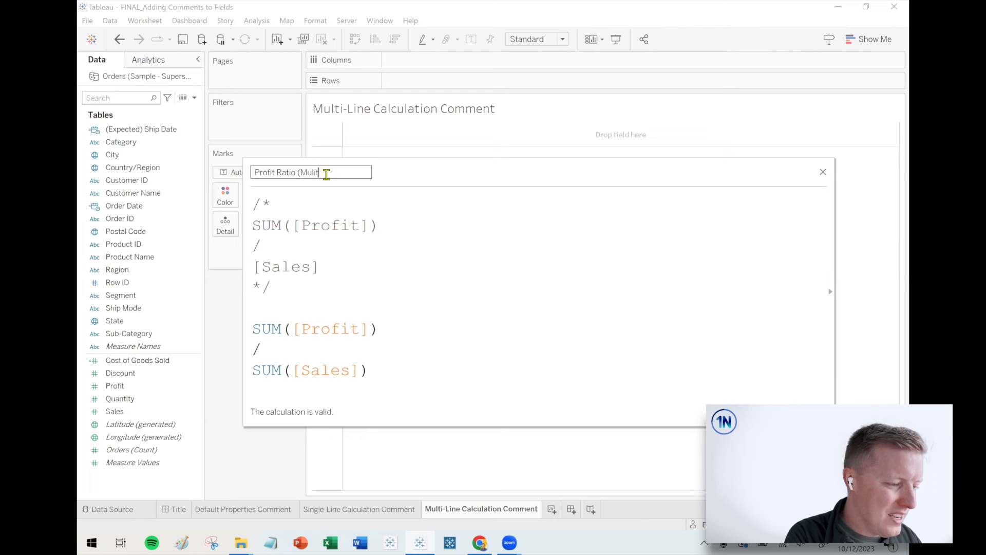
type("lti Line Comment)")
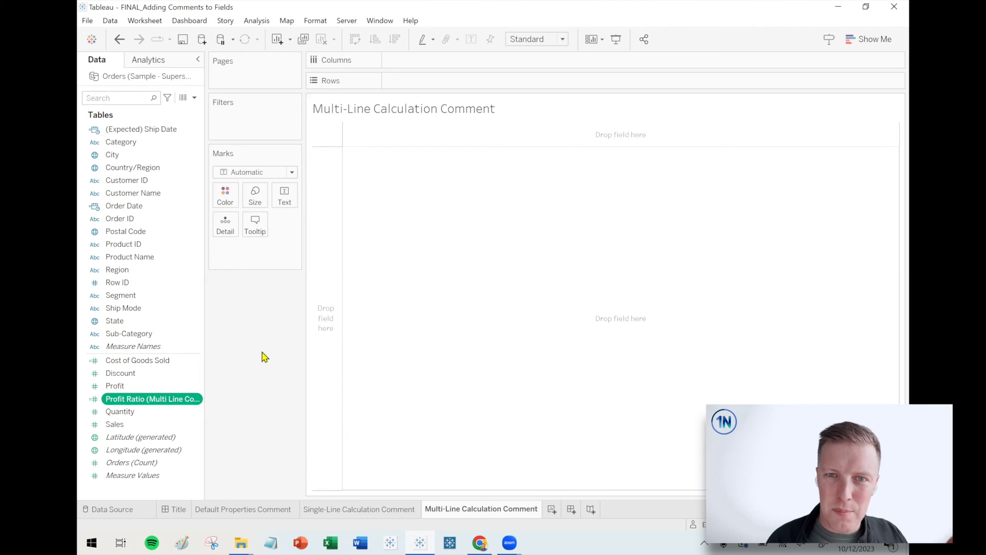
- Bring the YouTube Video Content folder window forward and move it left
left_click(246, 541)
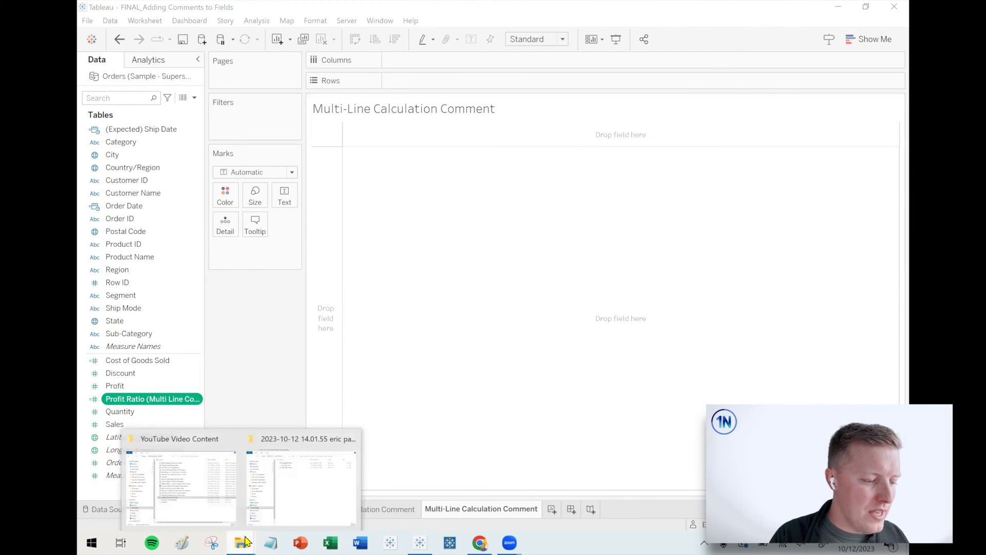
left_click(205, 513)
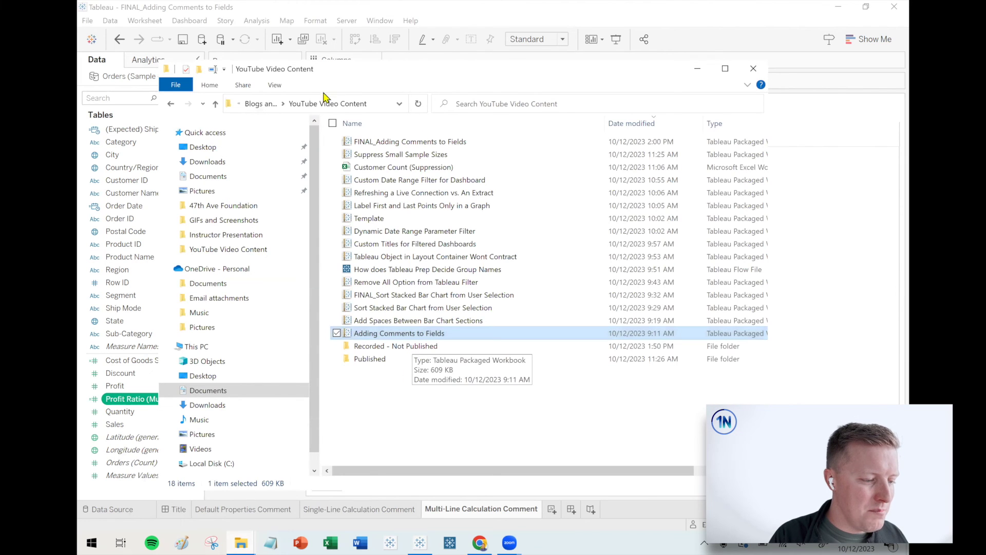
left_click_drag(340, 71, 118, 63)
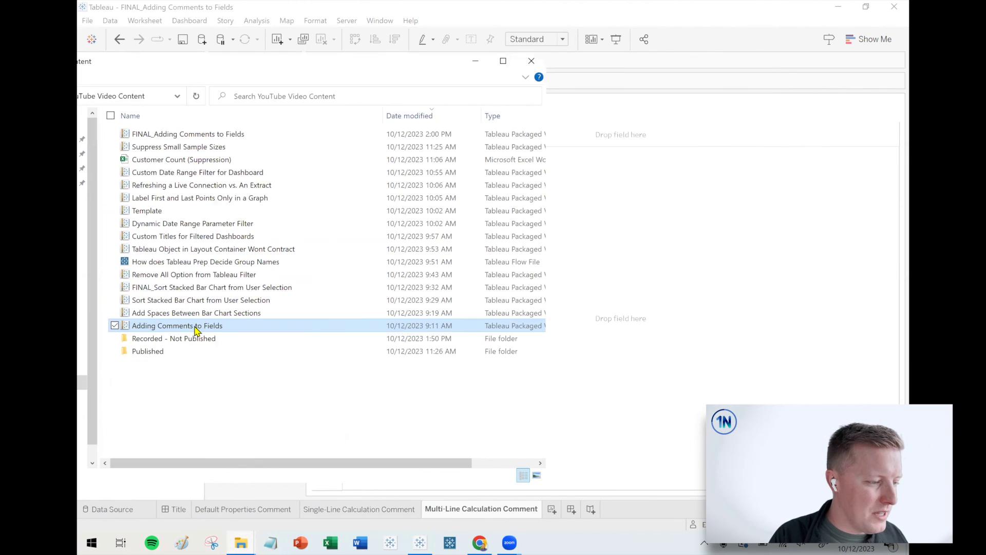
- Open the Adding Comments to Fields workbook with Notepad via Open with
double_click(194, 325)
right_click(191, 325)
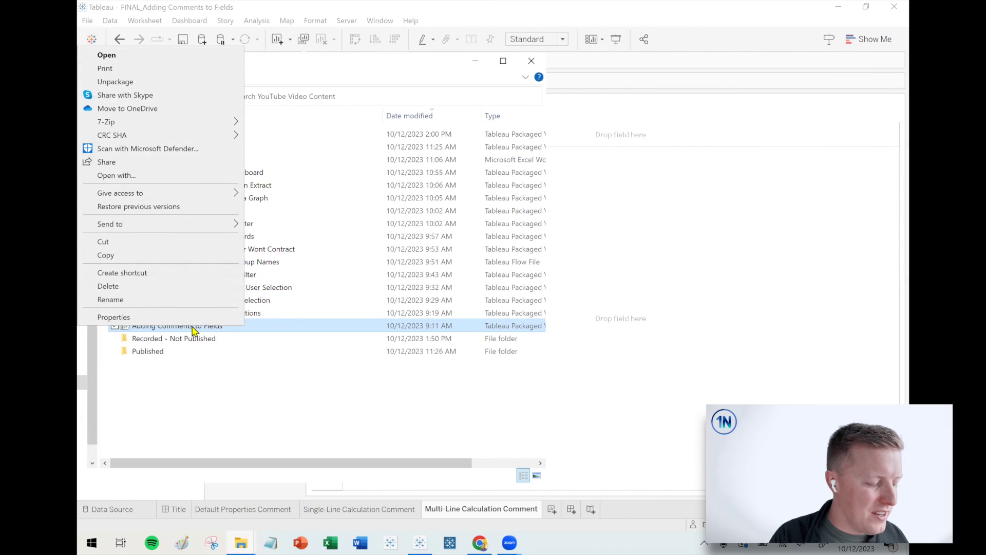
left_click(180, 176)
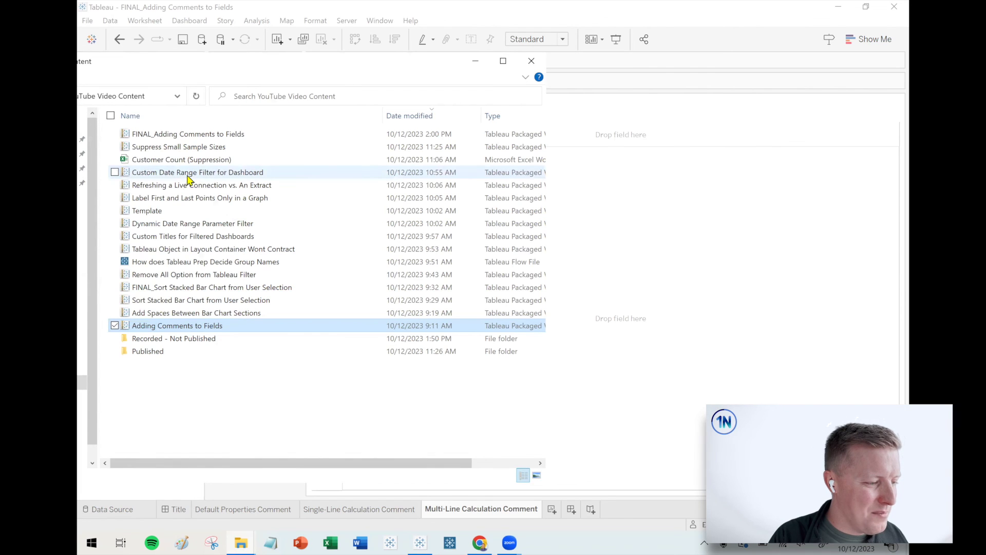
left_click(435, 287)
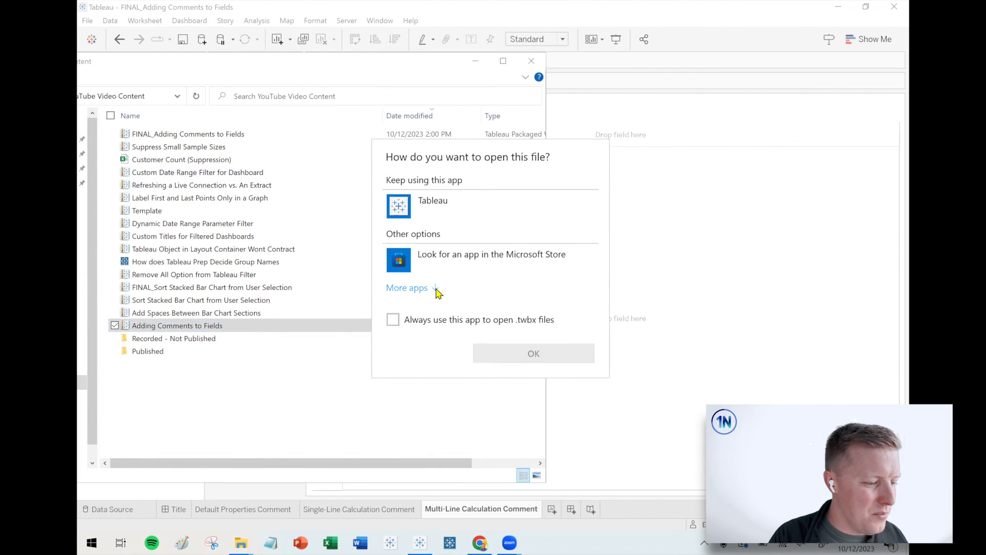
left_click(434, 320)
left_click(510, 427)
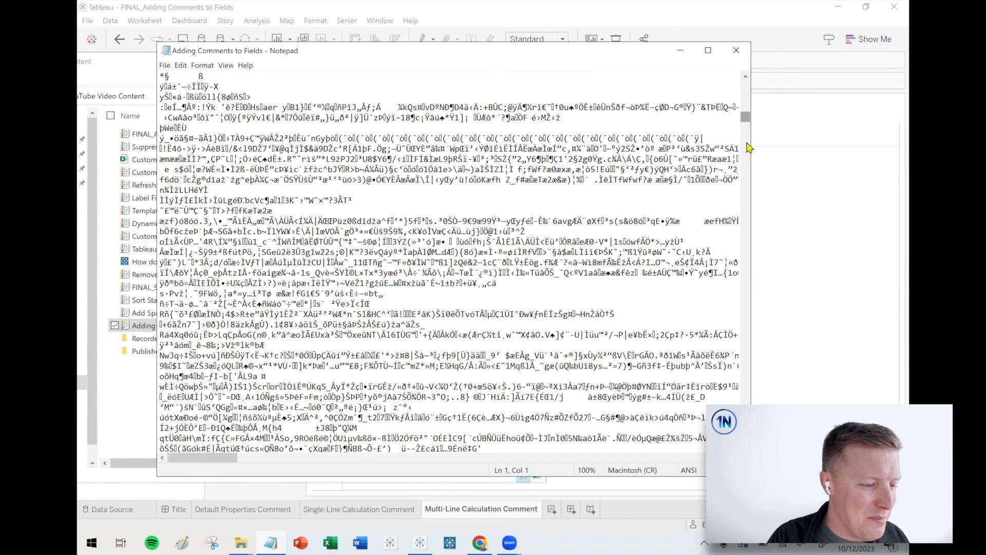
- Scroll through the workbook's binary contents in Notepad and close Notepad
scroll(745, 87, "up", 10)
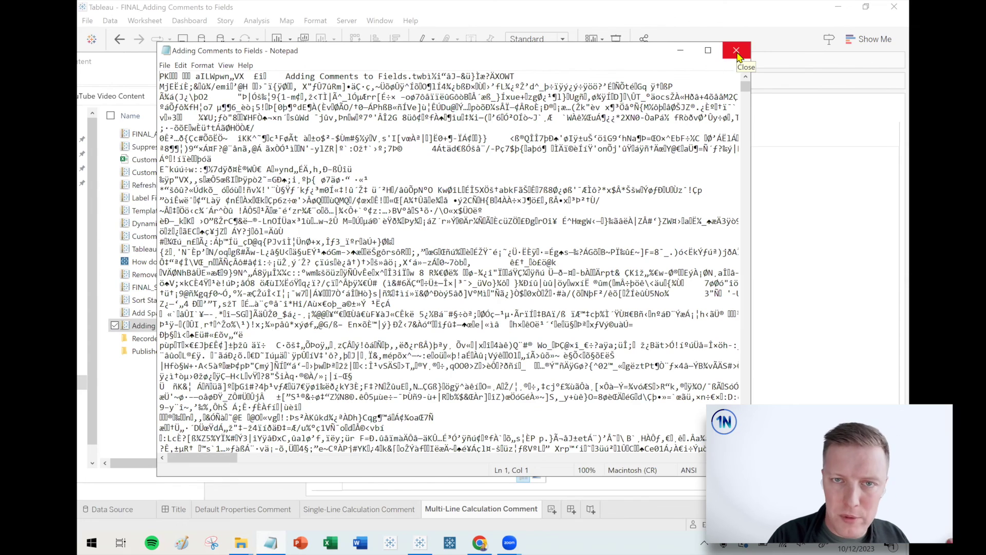
left_click(737, 51)
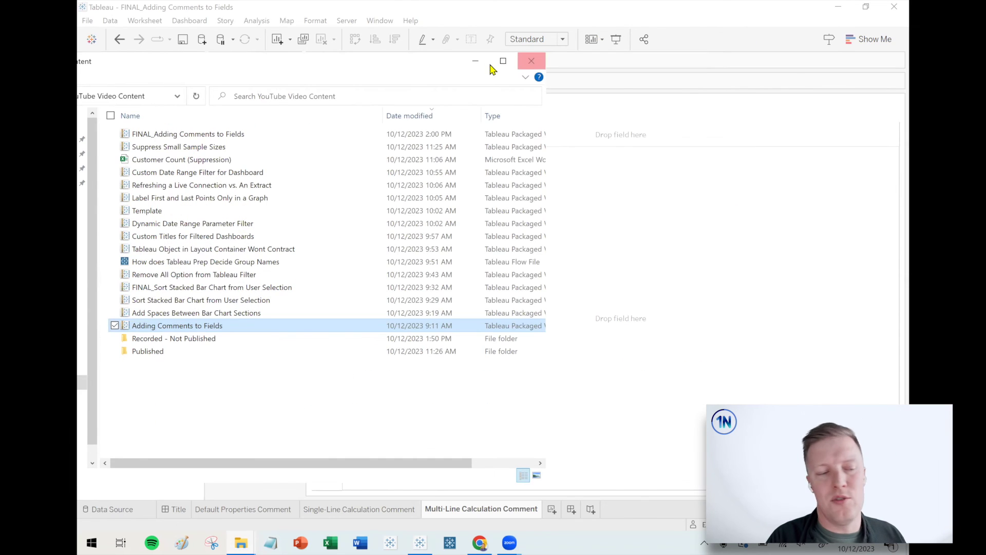
- Minimize the File Explorer window to return to the Tableau worksheet
left_click(482, 61)
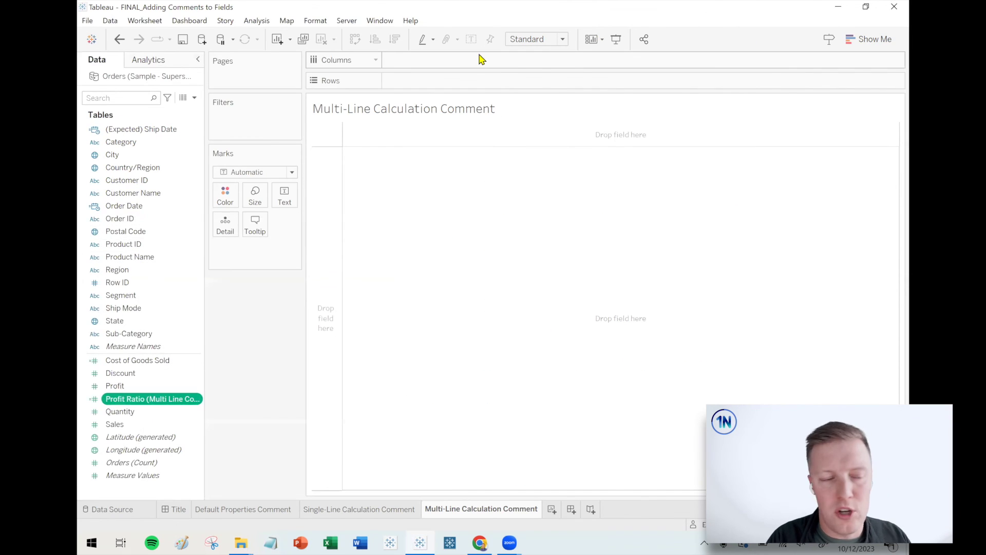